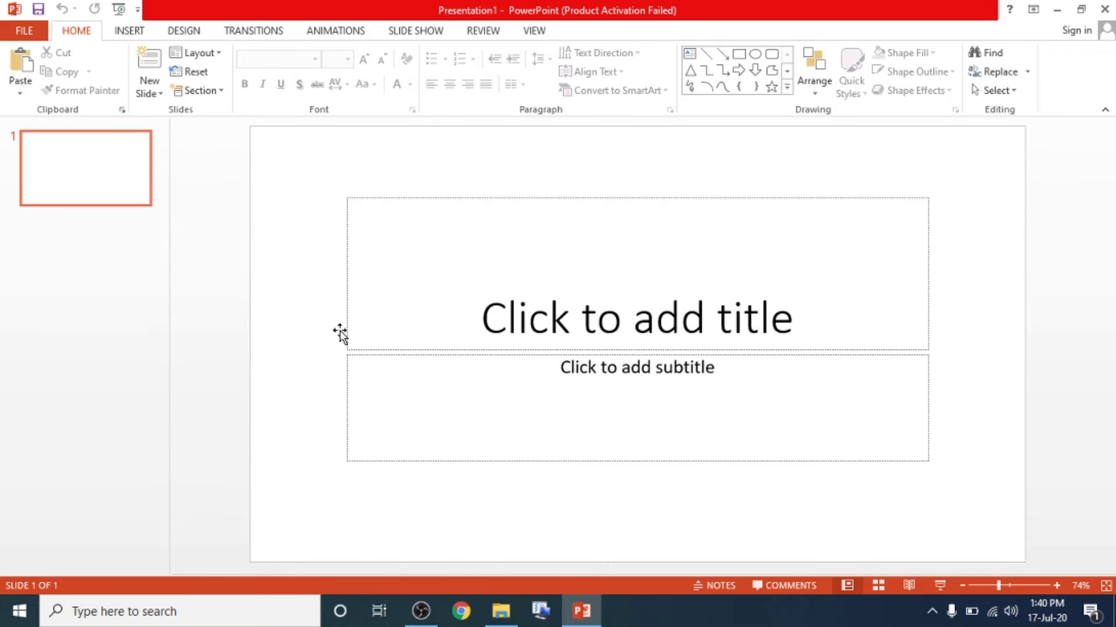
Step: Remove slide 1's title and subtitle placeholders and add a Blank layout slide after it
left_click(64, 345)
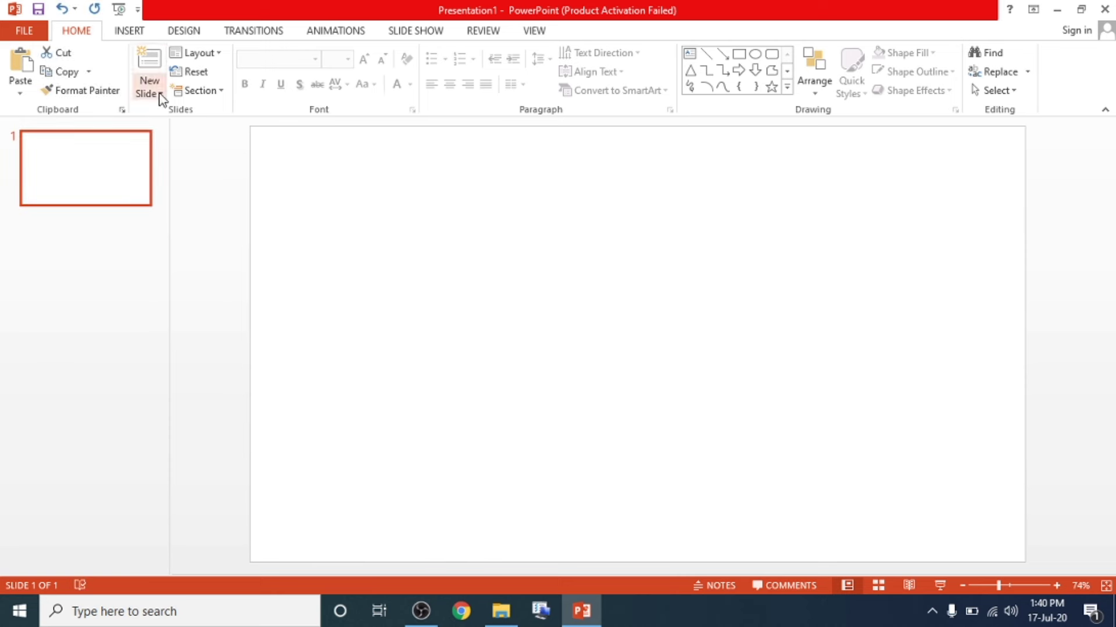
left_click(159, 93)
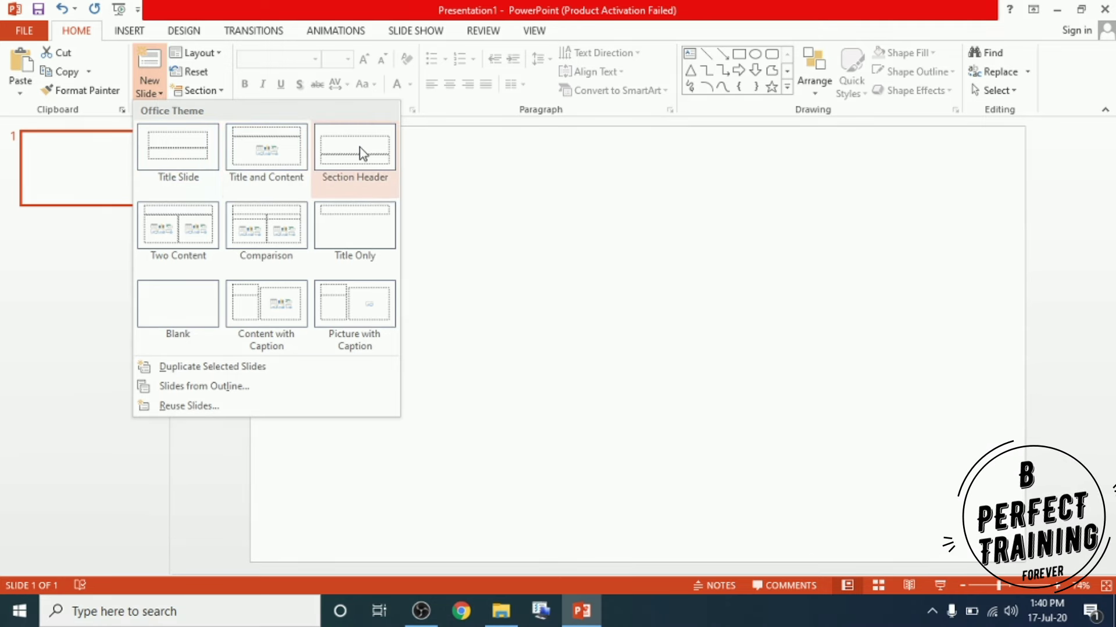
key("Escape")
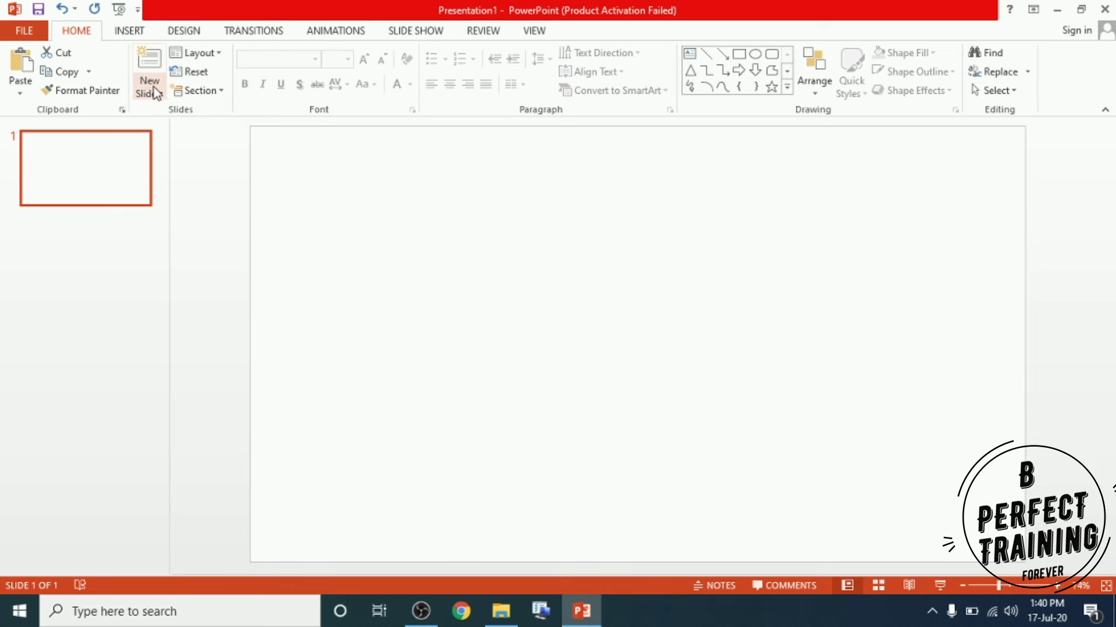
left_click(156, 93)
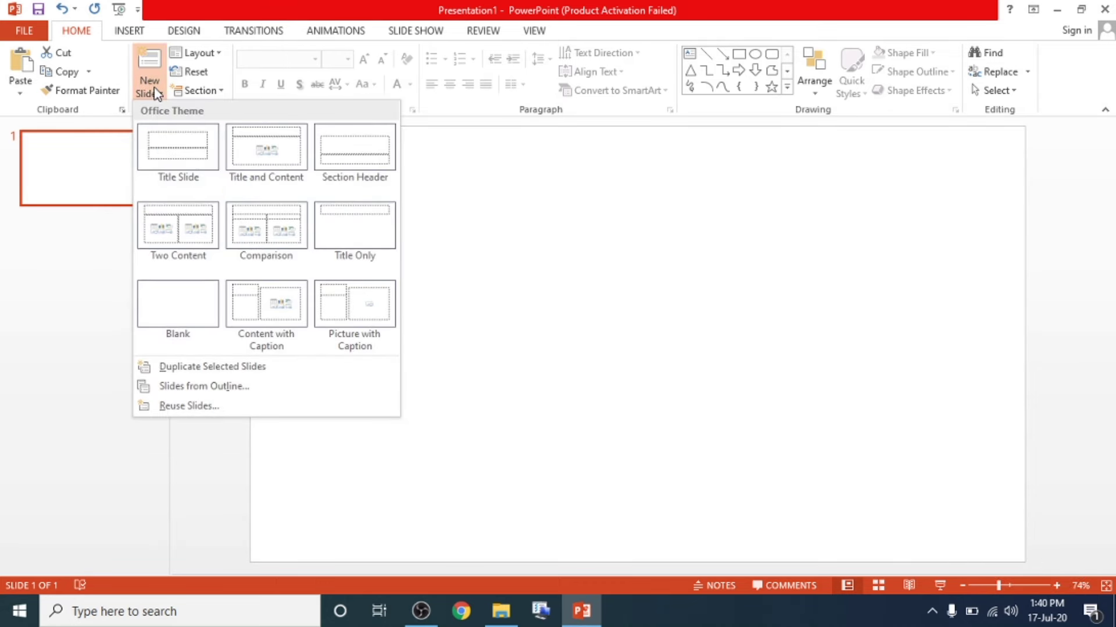
left_click(175, 311)
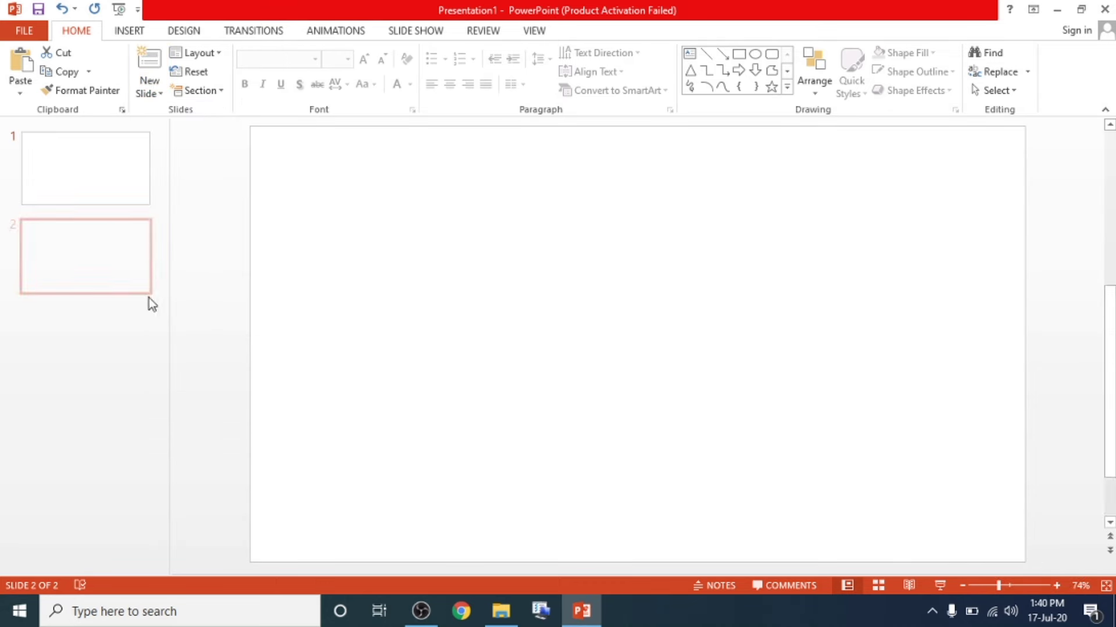
left_click(153, 93)
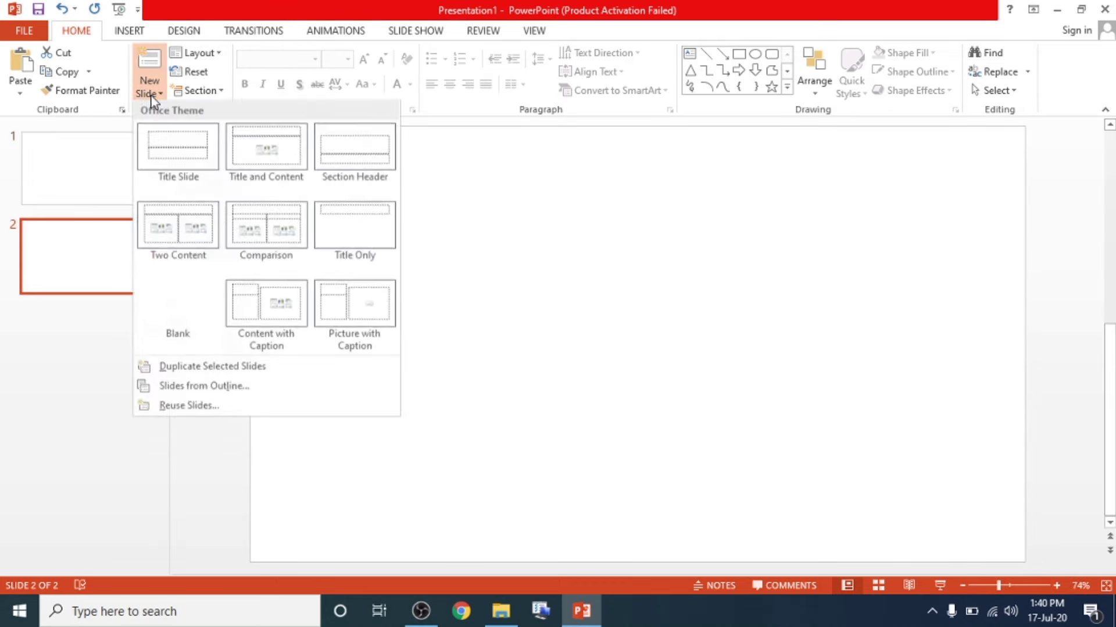
Step: Add a Title Slide titled 'B Perfect' with the subtitle 'Computer Training Insitute'
left_click(186, 154)
left_click(481, 325)
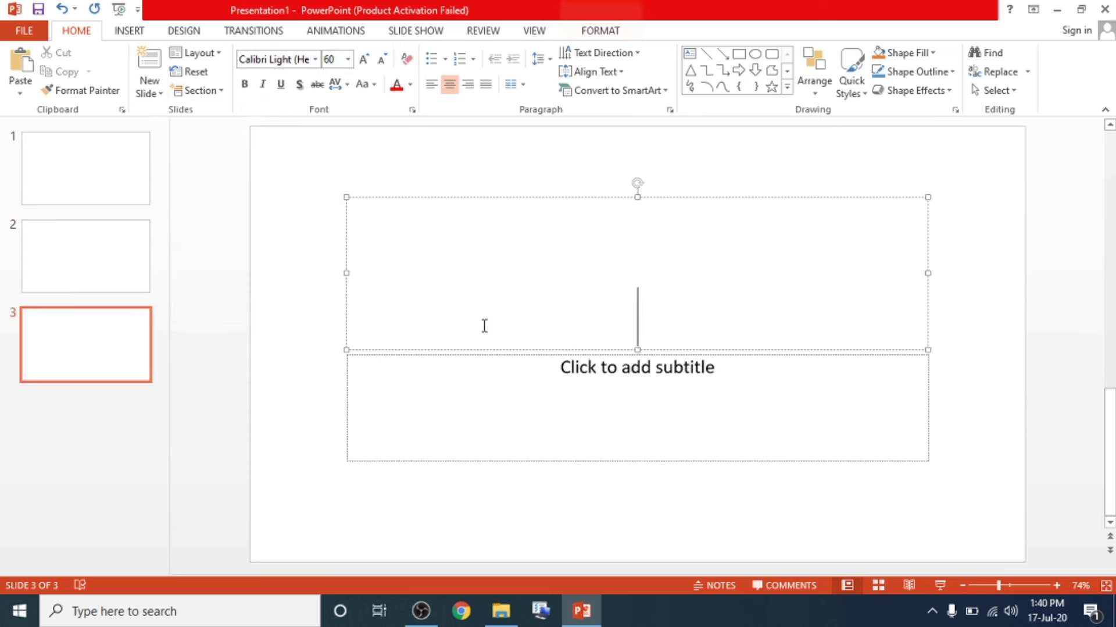
type("B ")
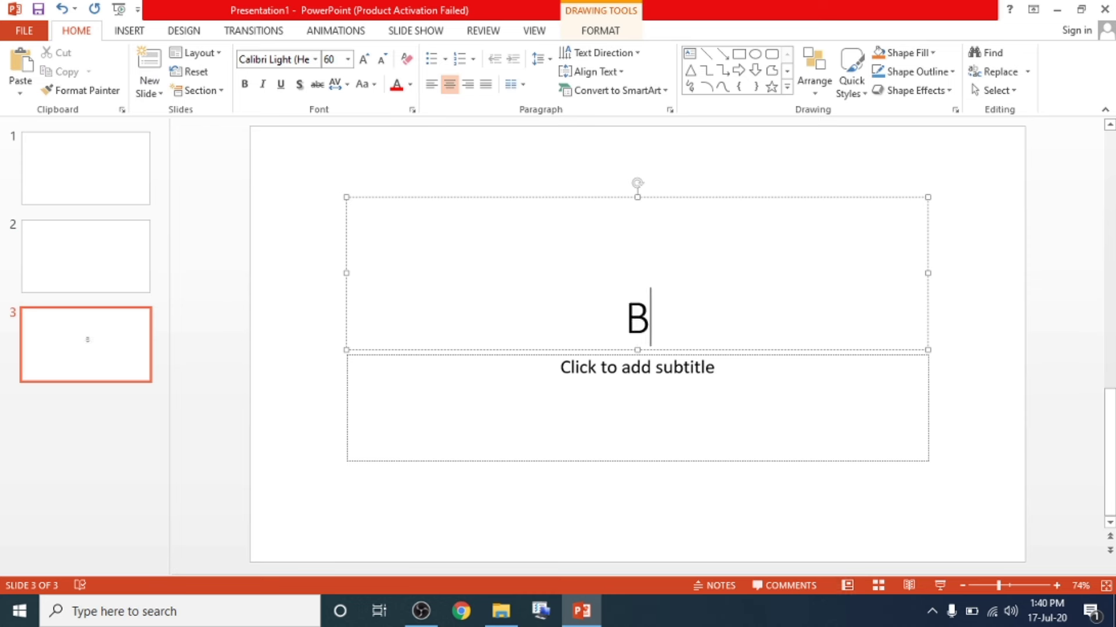
type("Perfect")
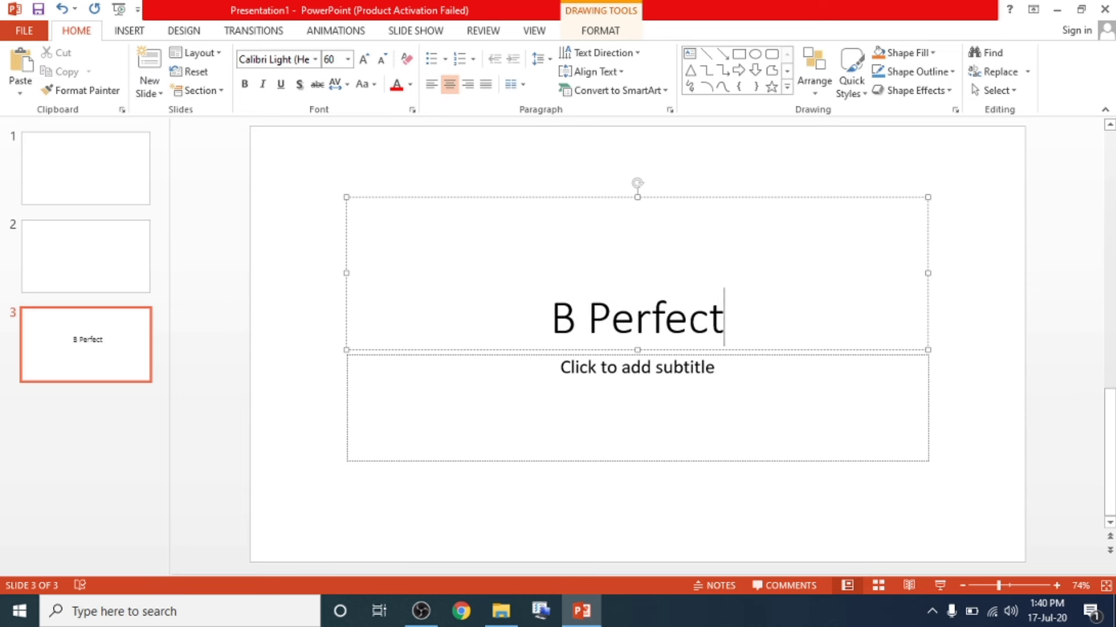
left_click(662, 383)
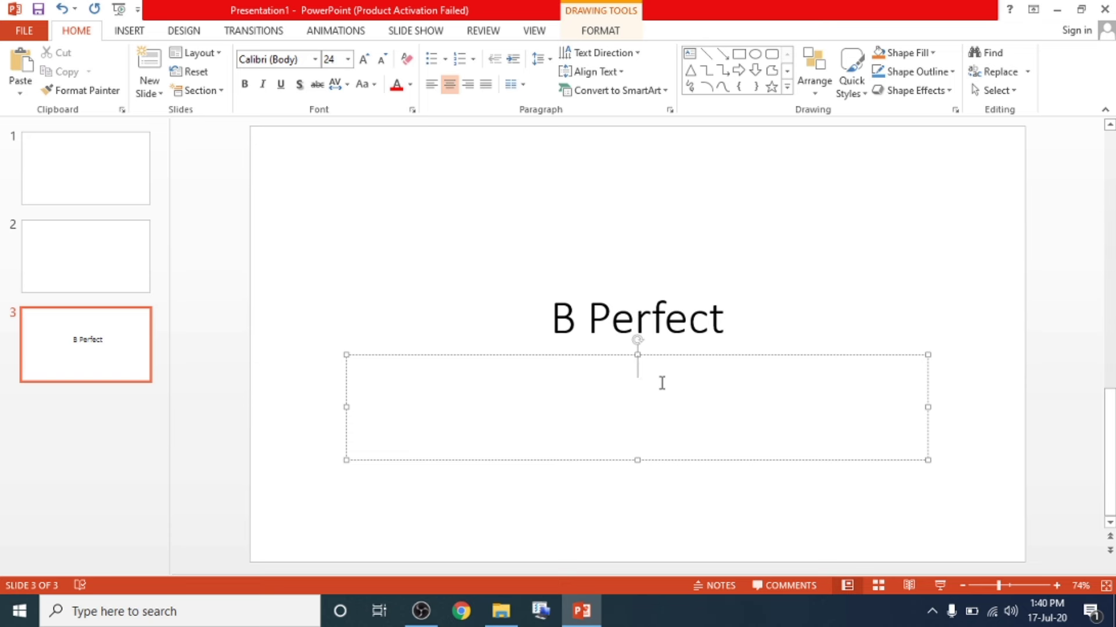
type("Computer Training ")
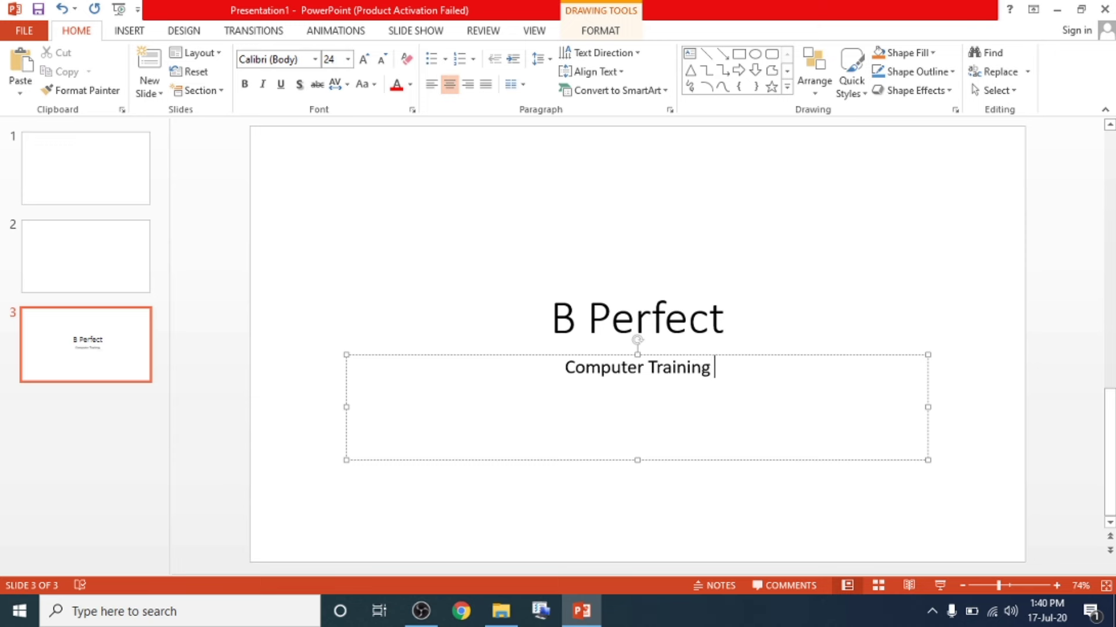
type("Insitute")
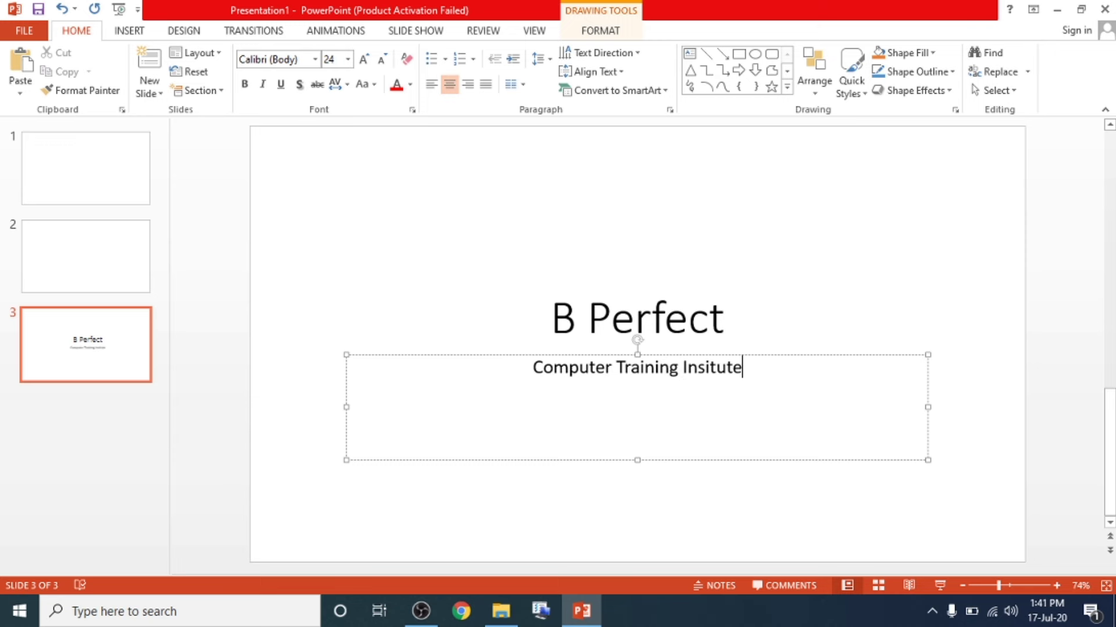
left_click(503, 186)
left_click(150, 87)
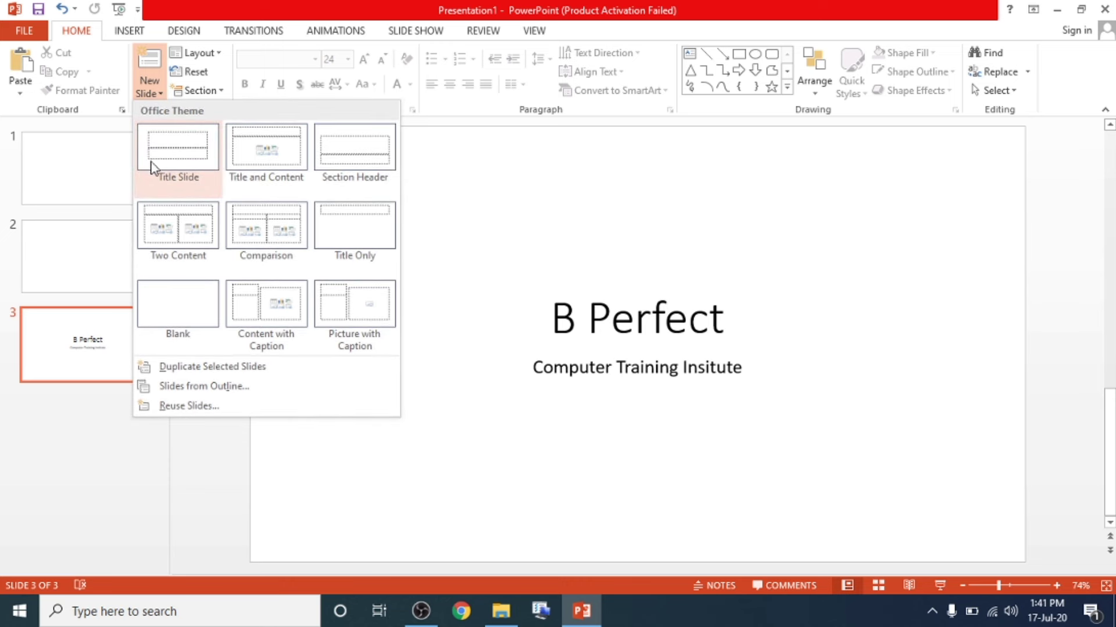
left_click(501, 383)
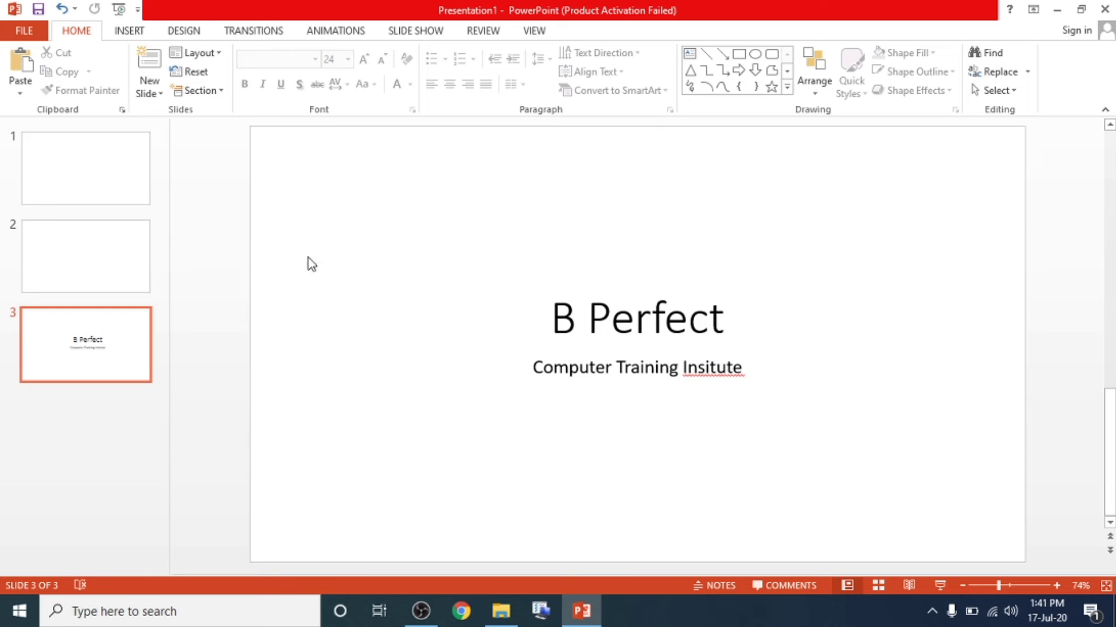
Step: Add a Title and Content slide titled 'MS Office Students'
left_click(150, 94)
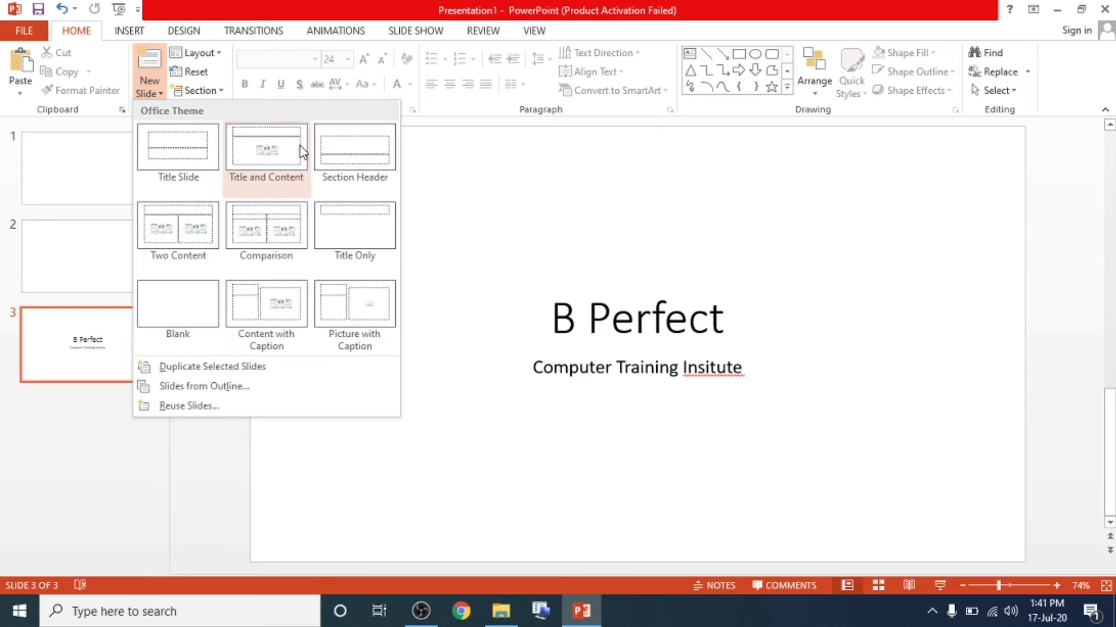
left_click(271, 160)
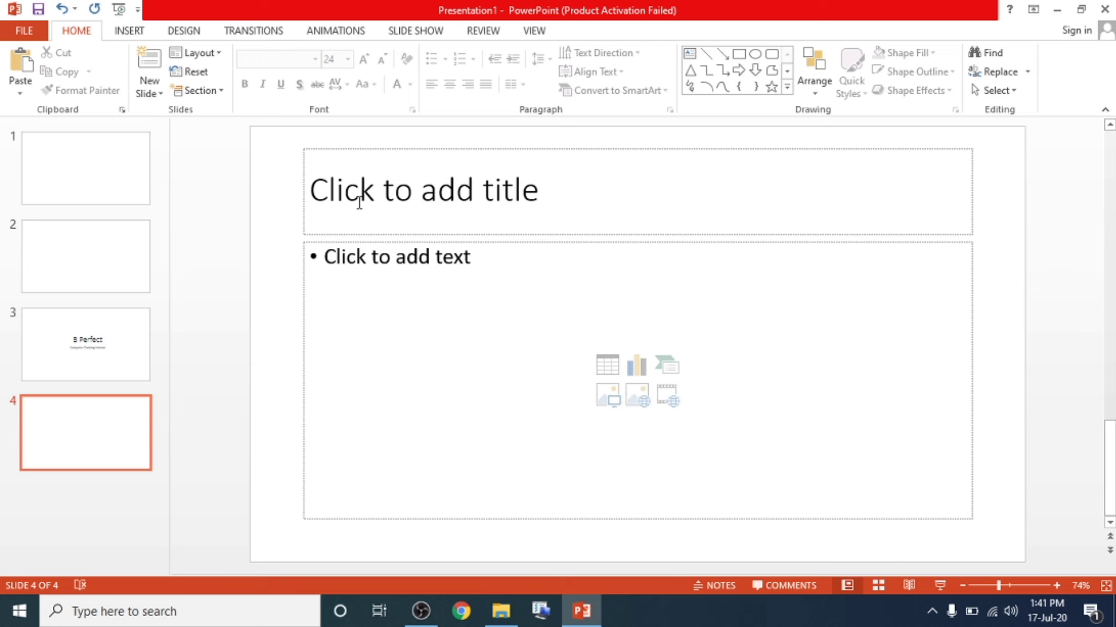
left_click(500, 190)
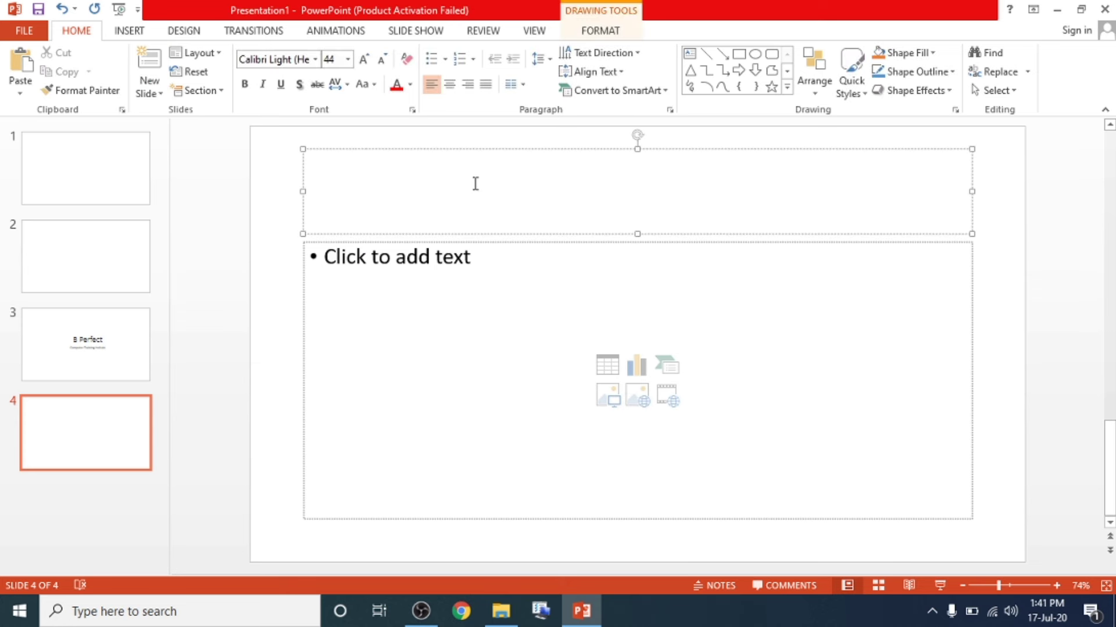
type("MS ")
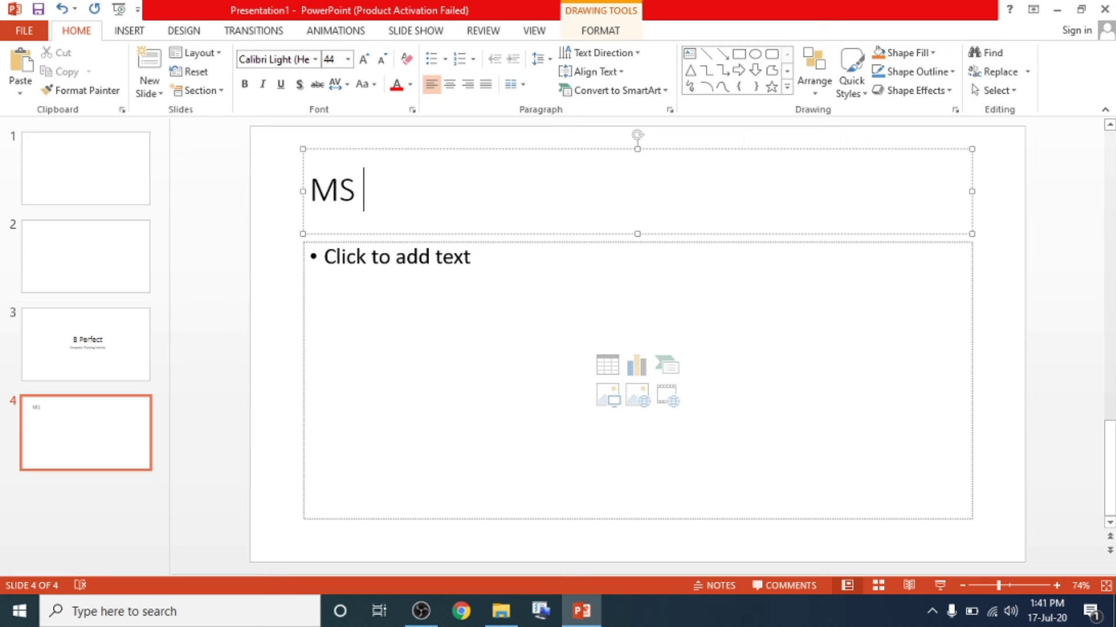
type("Office St")
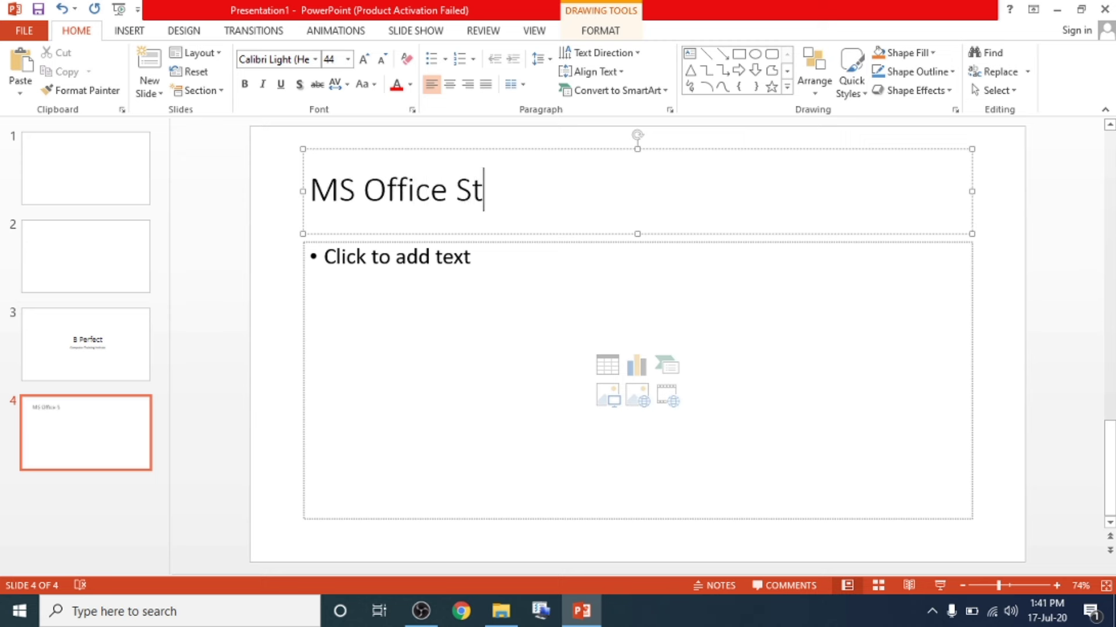
type("udents")
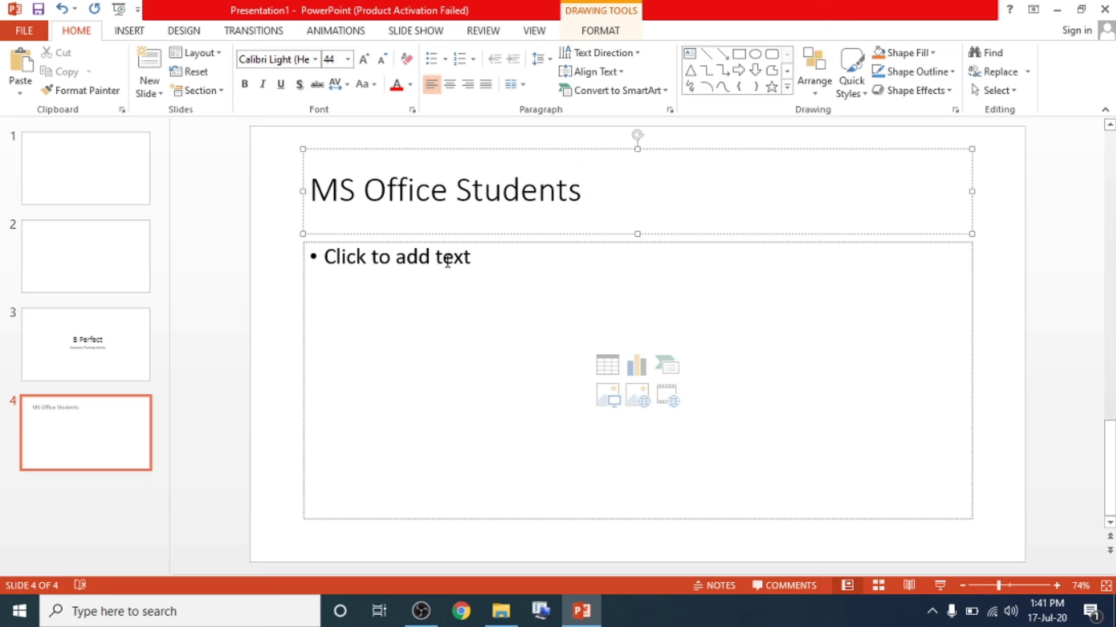
Step: Type test text 'sdfsdf' in the body and undo it, leaving the content area empty
left_click(448, 259)
left_click(493, 186)
left_click(448, 259)
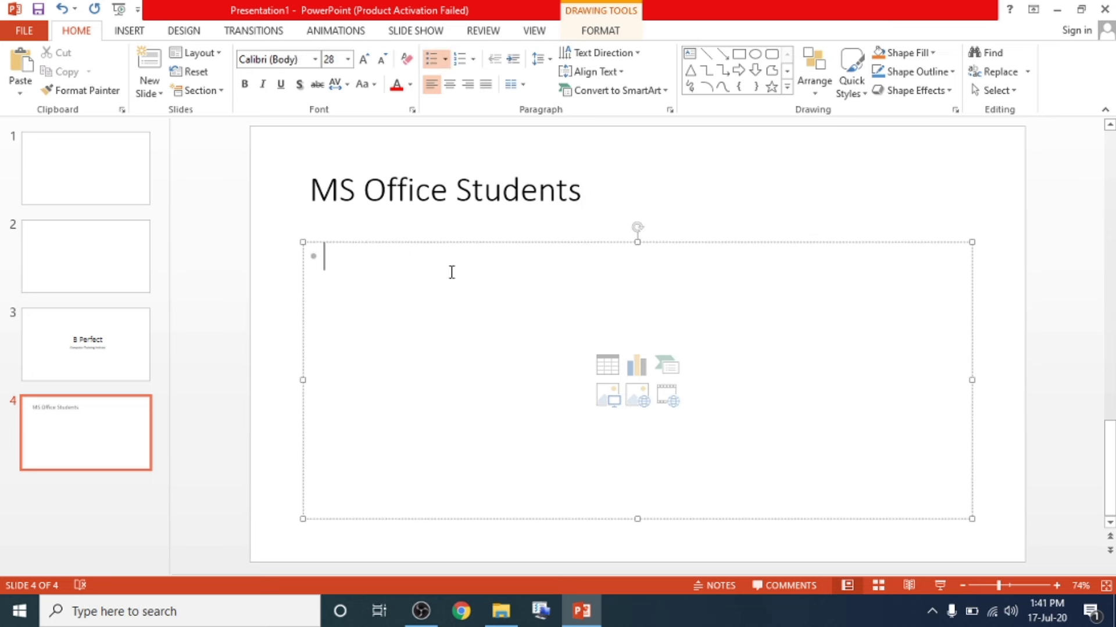
type("sdfsdf")
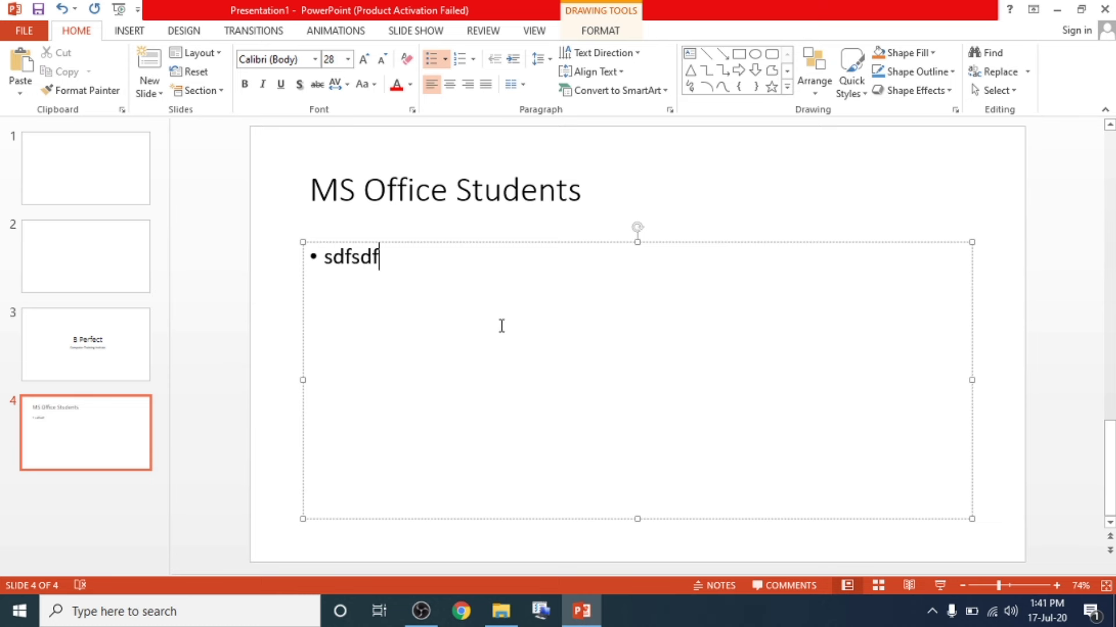
key("ctrl+z")
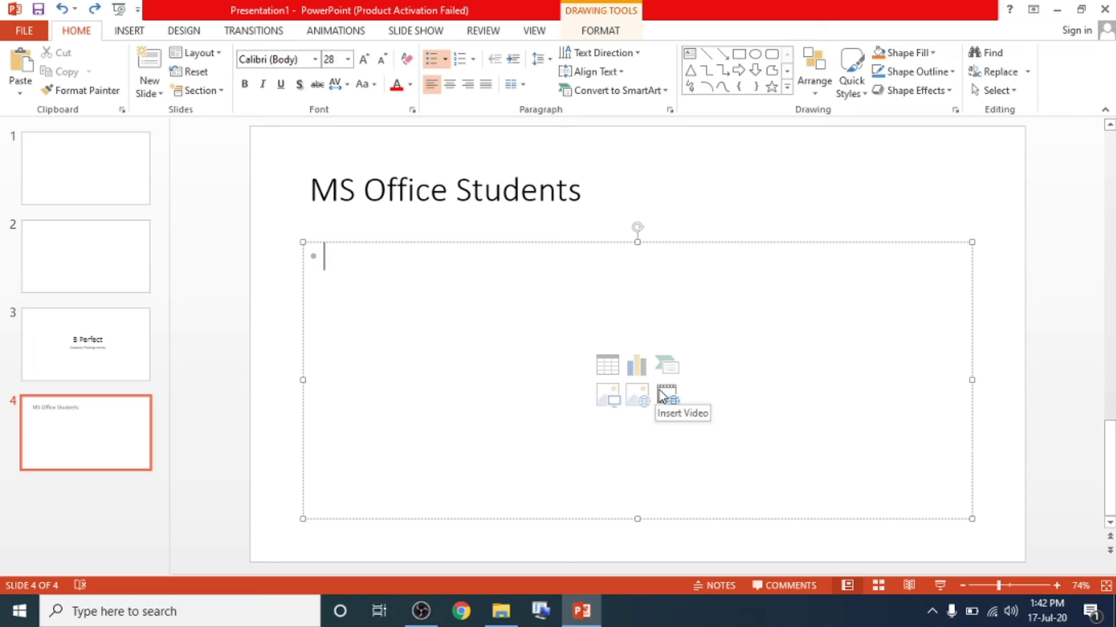
left_click(610, 369)
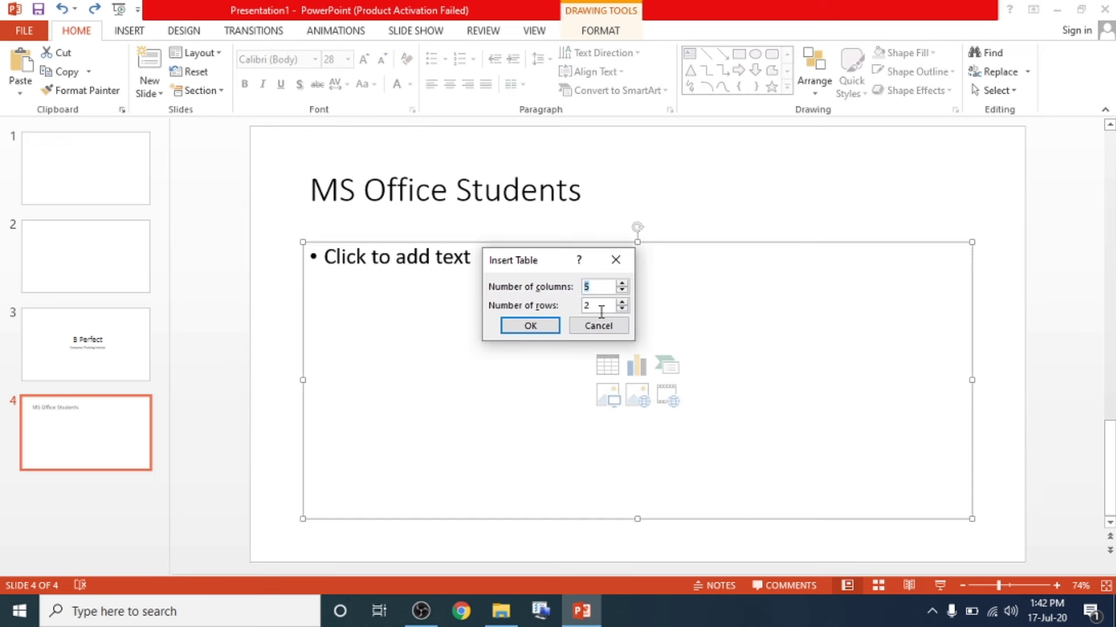
Step: Insert a 5-column, 2-row table, type the header labels, and add rows numbered 2 and 3
left_click(535, 326)
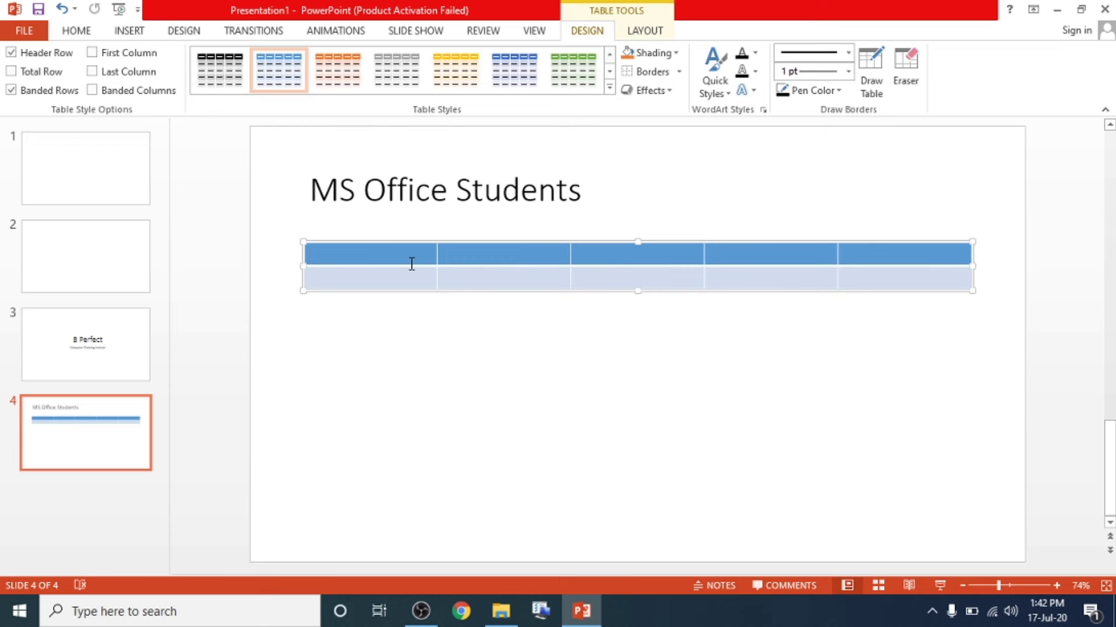
type("FStu")
type(" Name")
type("Course")
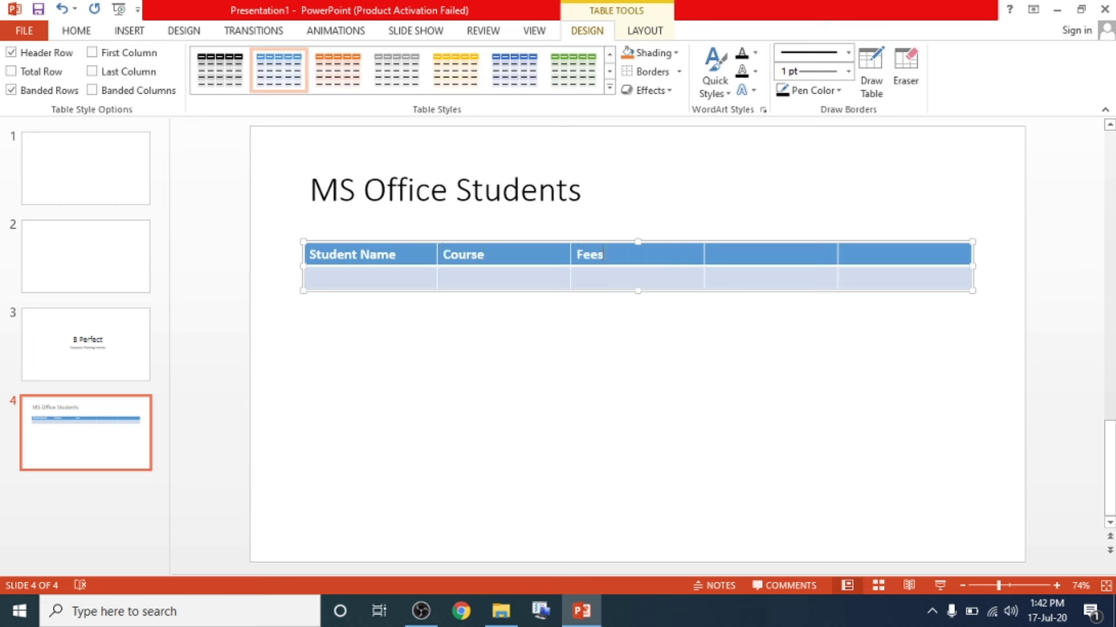
type("Time")
key("Tab")
type("Remark")
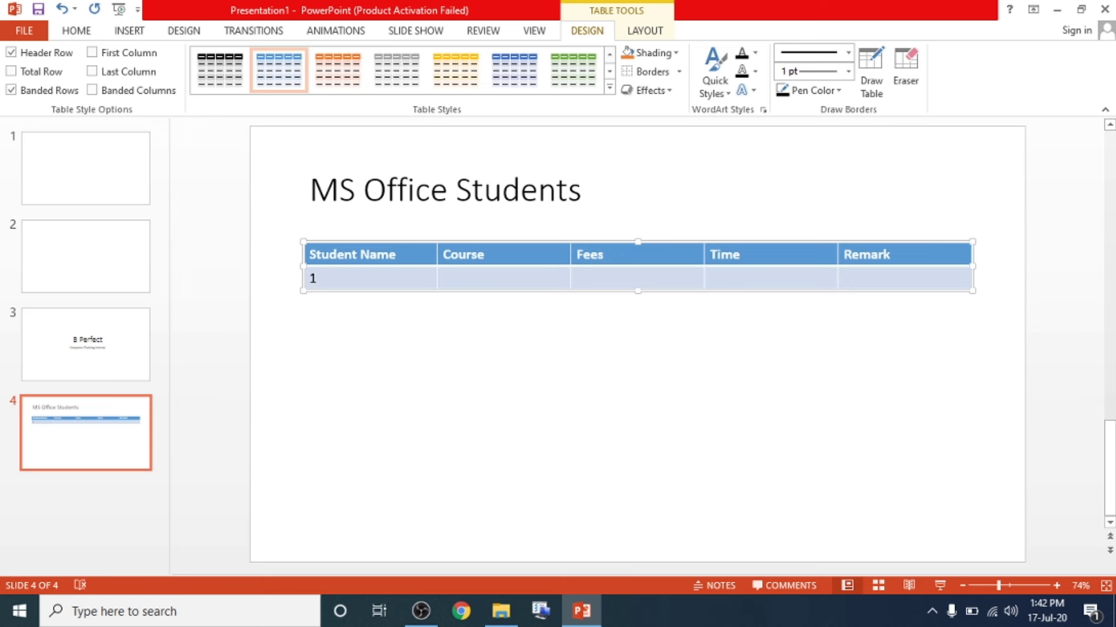
key("Tab")
key("Tab")
left_click(311, 300)
type("2")
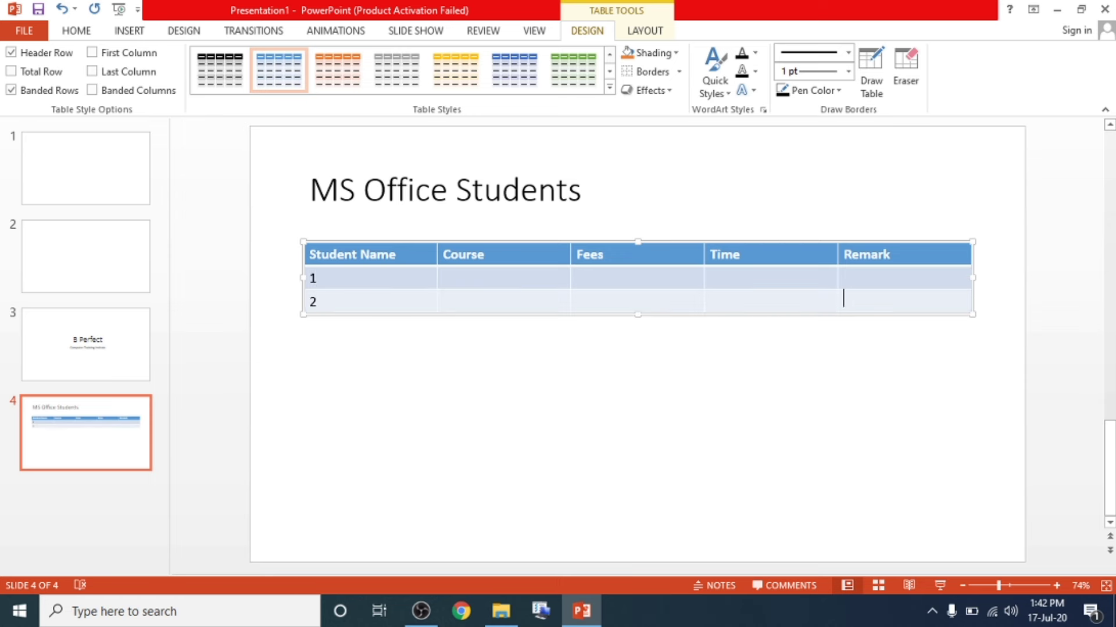
key("Tab")
key("Tab")
left_click(311, 322)
type("3")
key("Tab")
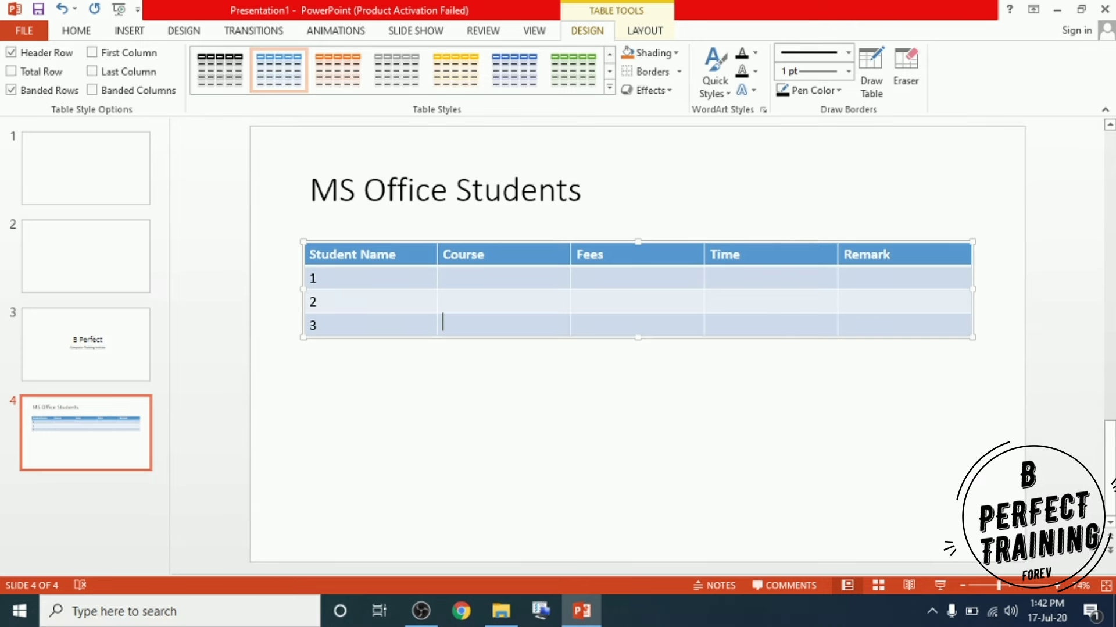
Step: Enter Ram, sham and geet down the Course column
left_click(480, 278)
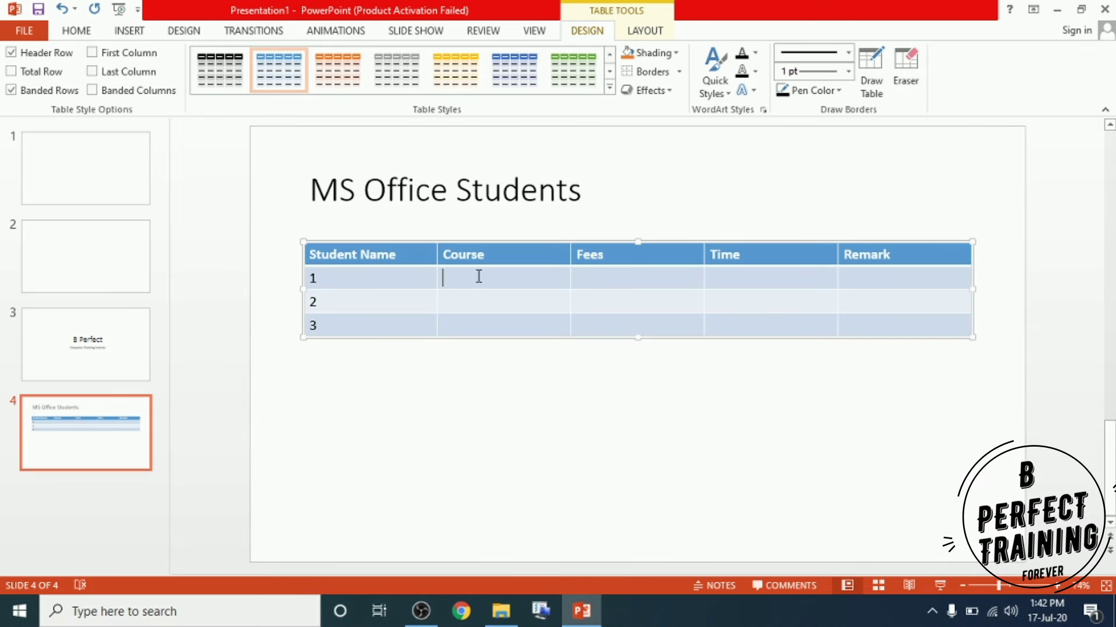
type("ram")
key("Down")
type("sham")
key("Down")
type("geet")
key("Tab")
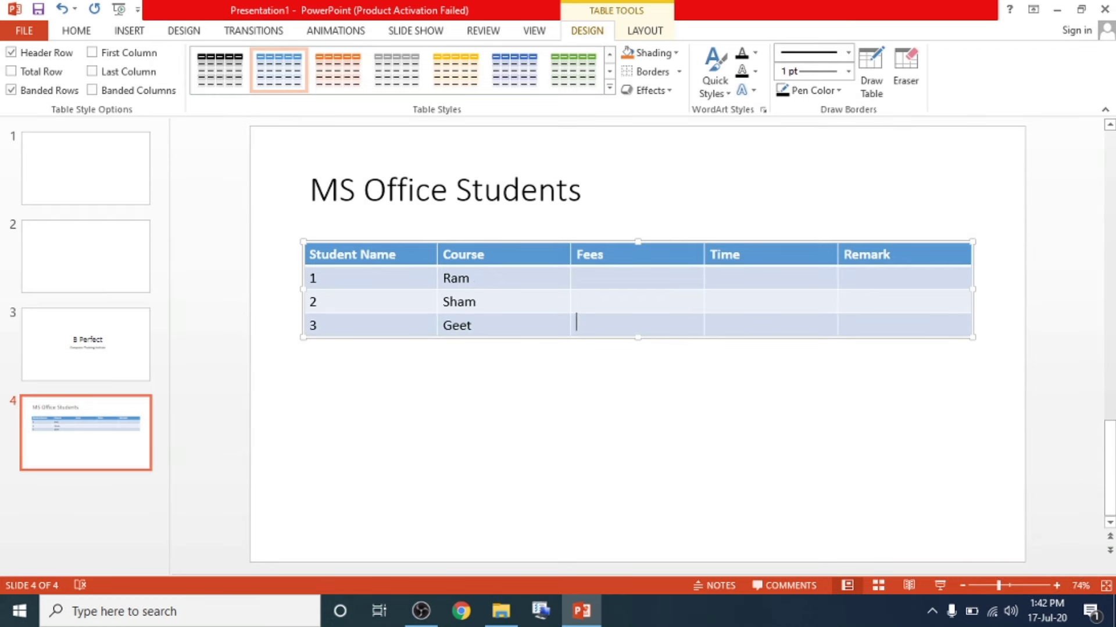
left_click(138, 436)
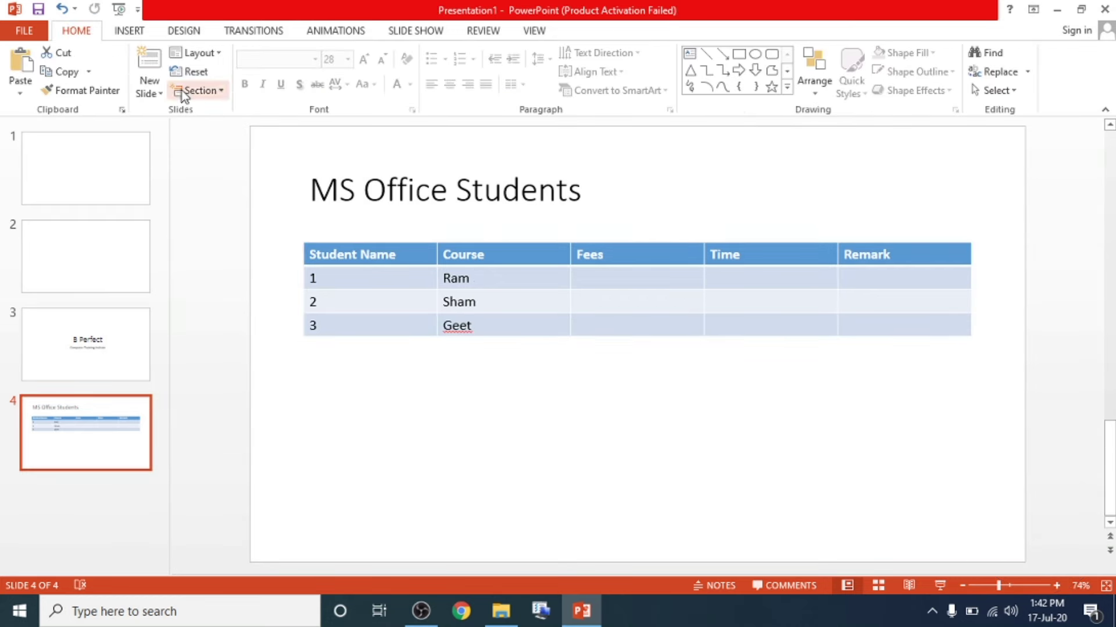
Step: Add a Title and Content slide titled 'MS office'
left_click(150, 94)
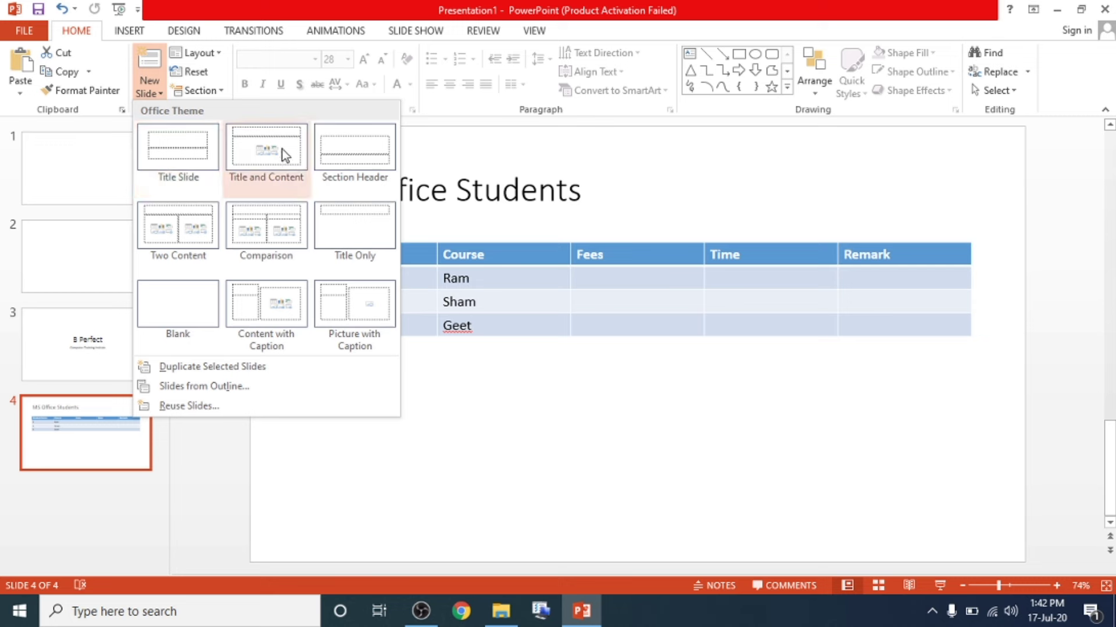
left_click(267, 150)
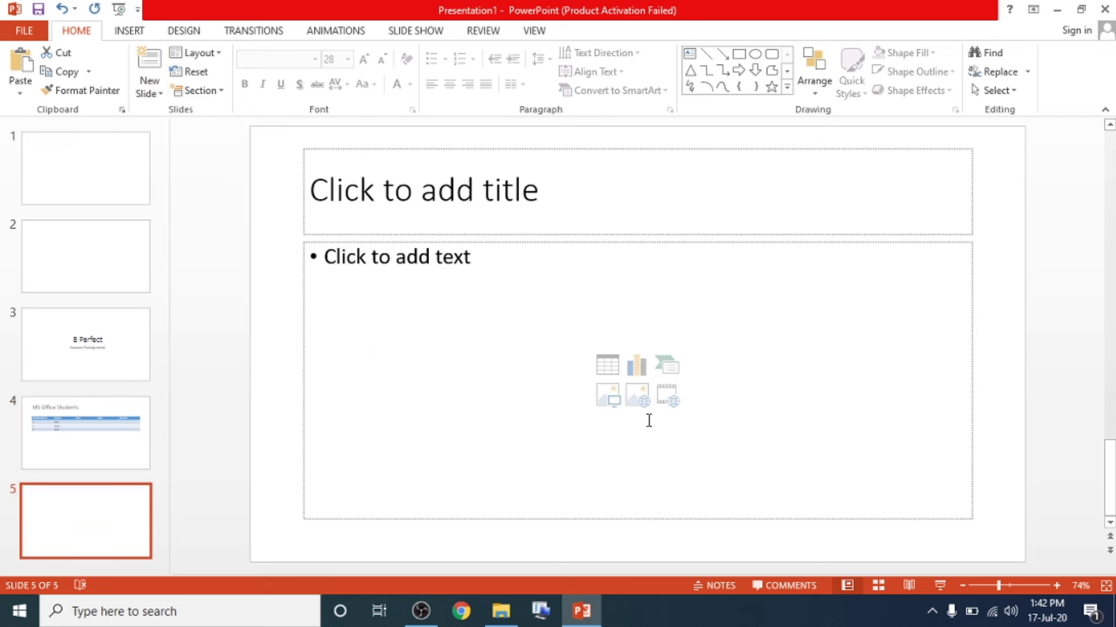
left_click(507, 198)
type("MS office")
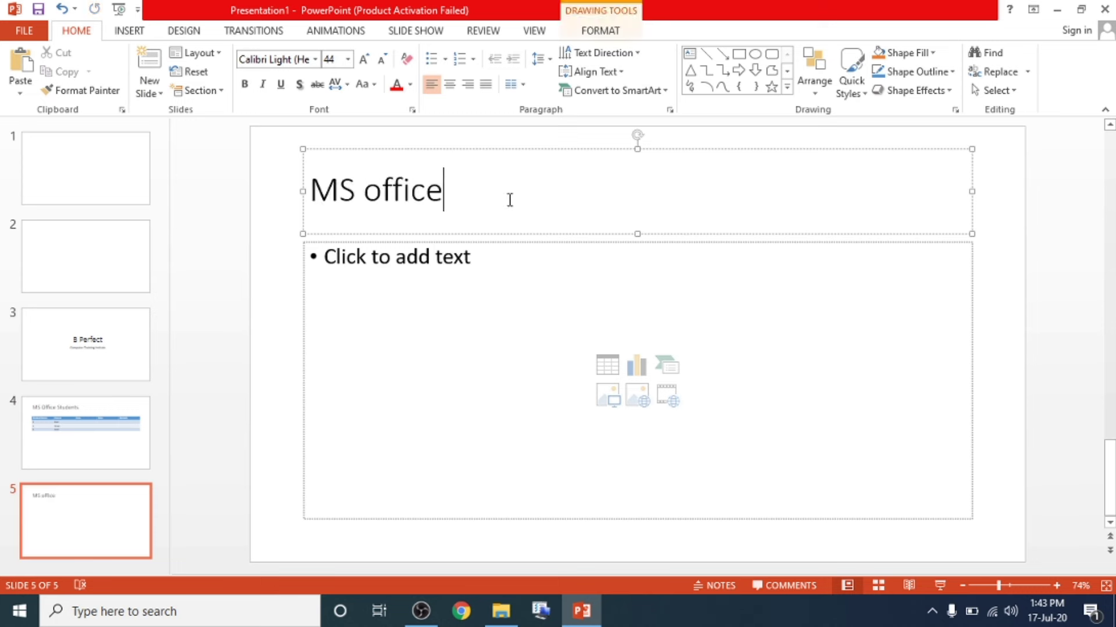
Step: Insert a Clustered Column chart with sample data into the content area
left_click(645, 370)
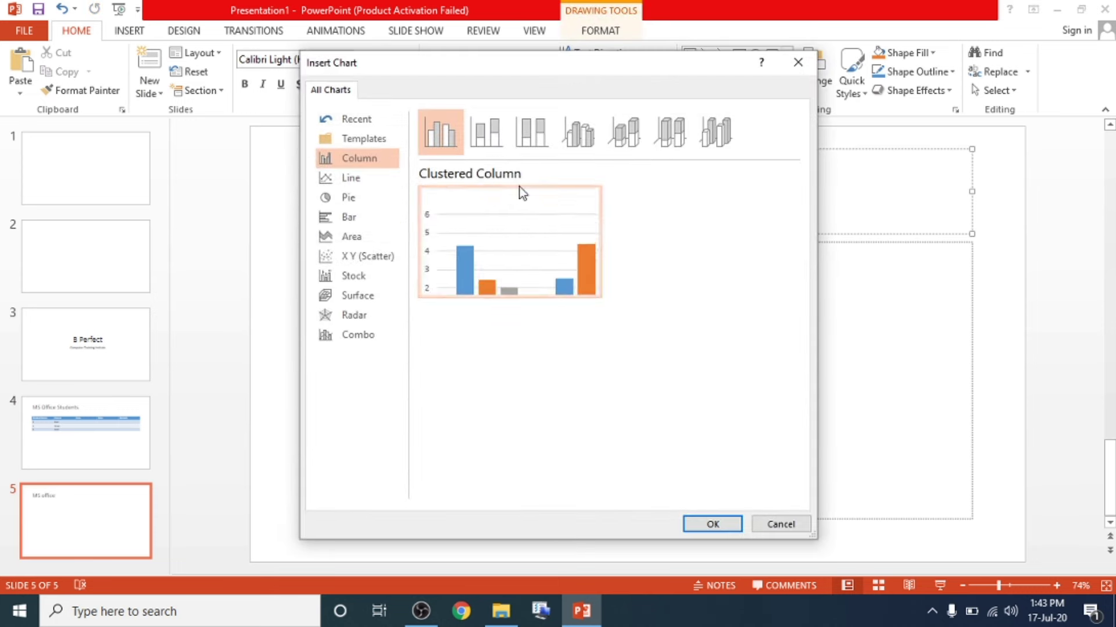
left_click(358, 141)
left_click(357, 178)
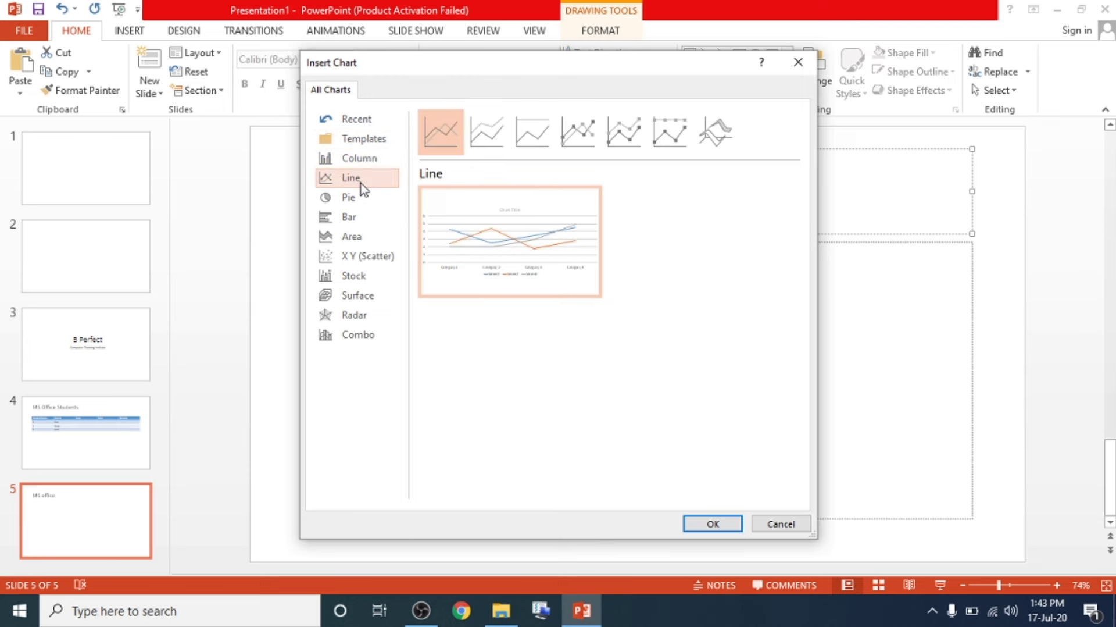
left_click(362, 195)
left_click(361, 158)
mouse_move(507, 253)
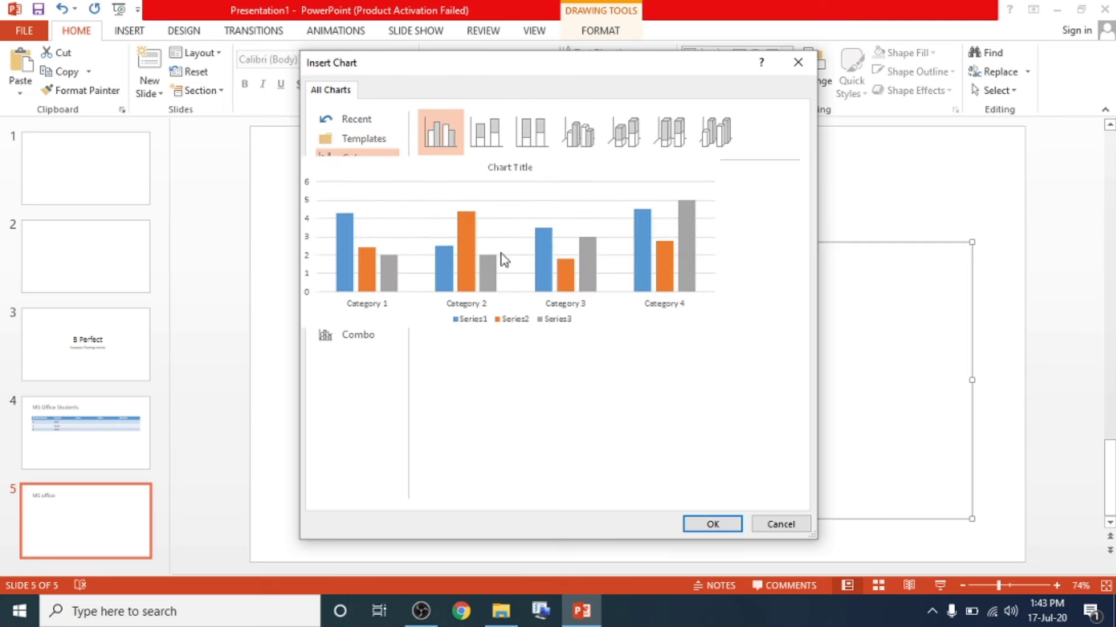
left_click(698, 523)
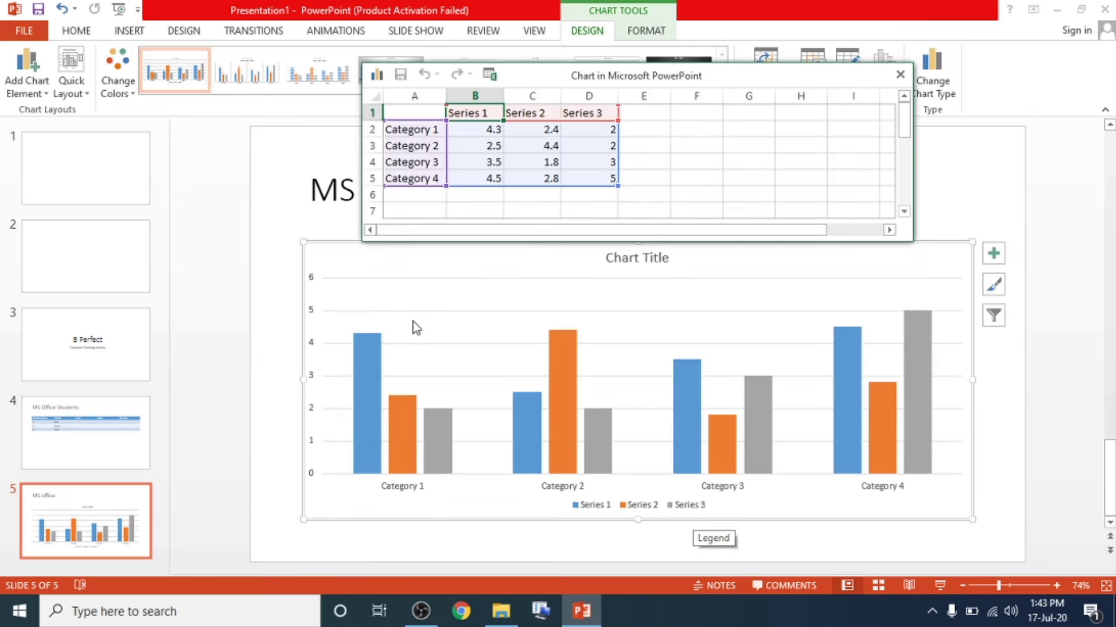
left_click(802, 341)
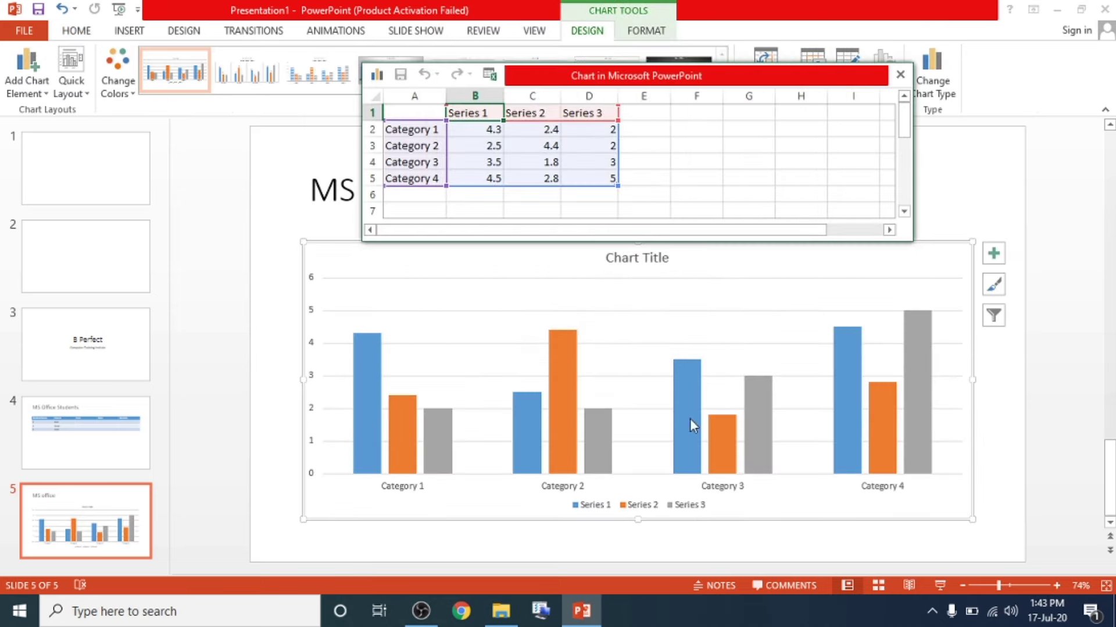
Step: Rename the chart categories to ram, am, geet and akbar
mouse_move(618, 82)
left_mouse_down()
mouse_move(293, 147)
mouse_move(385, 141)
left_mouse_up()
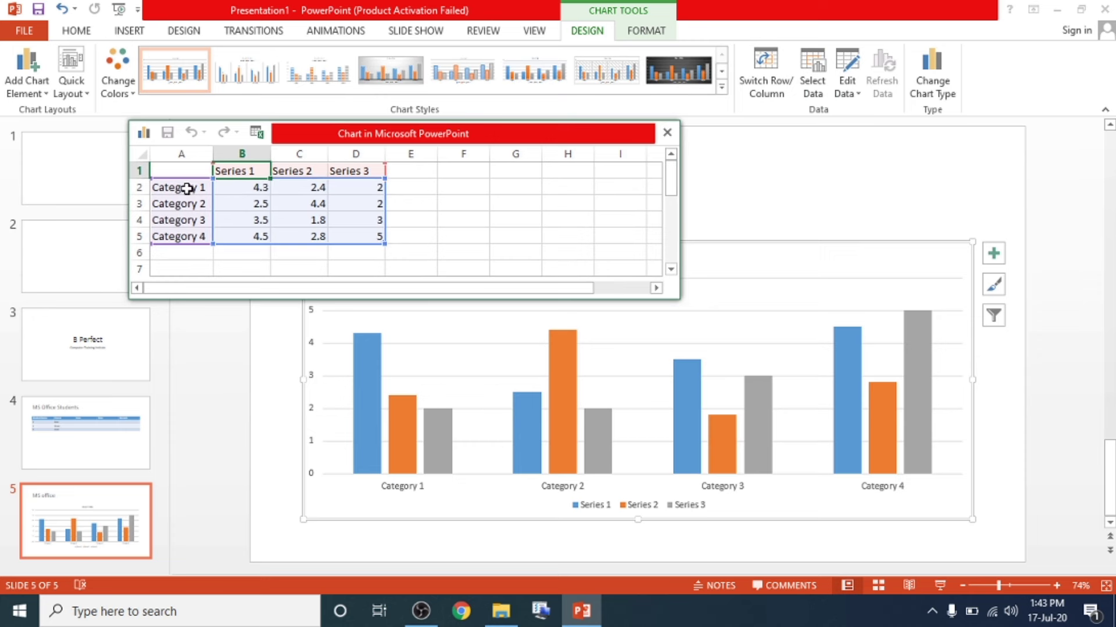
left_click(185, 188)
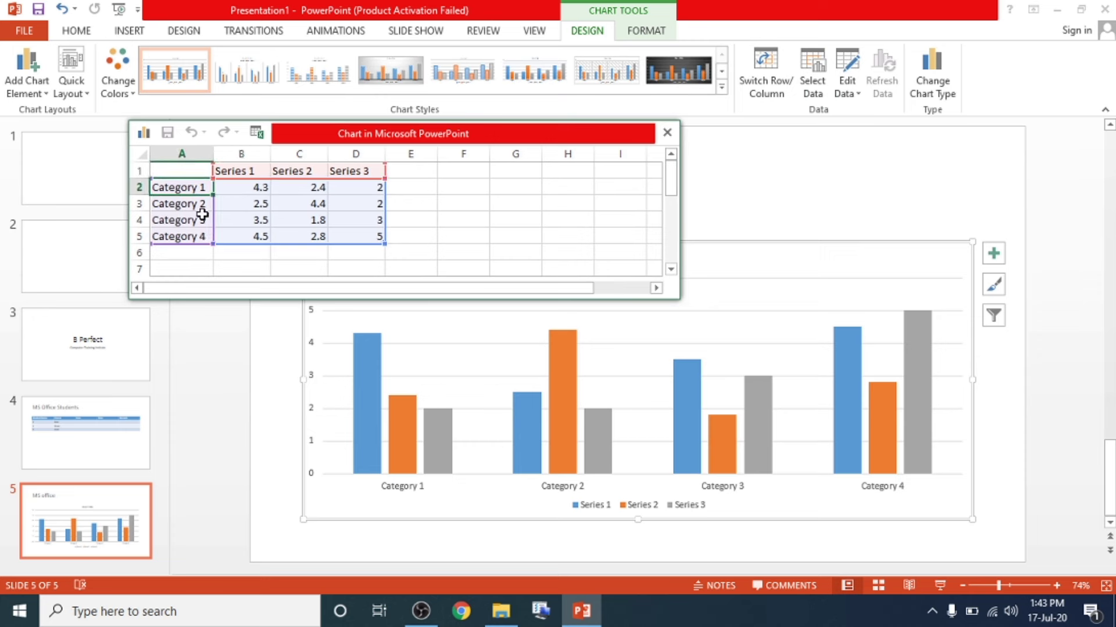
type("ram am geet")
key("Return")
type("akbar")
key("Tab")
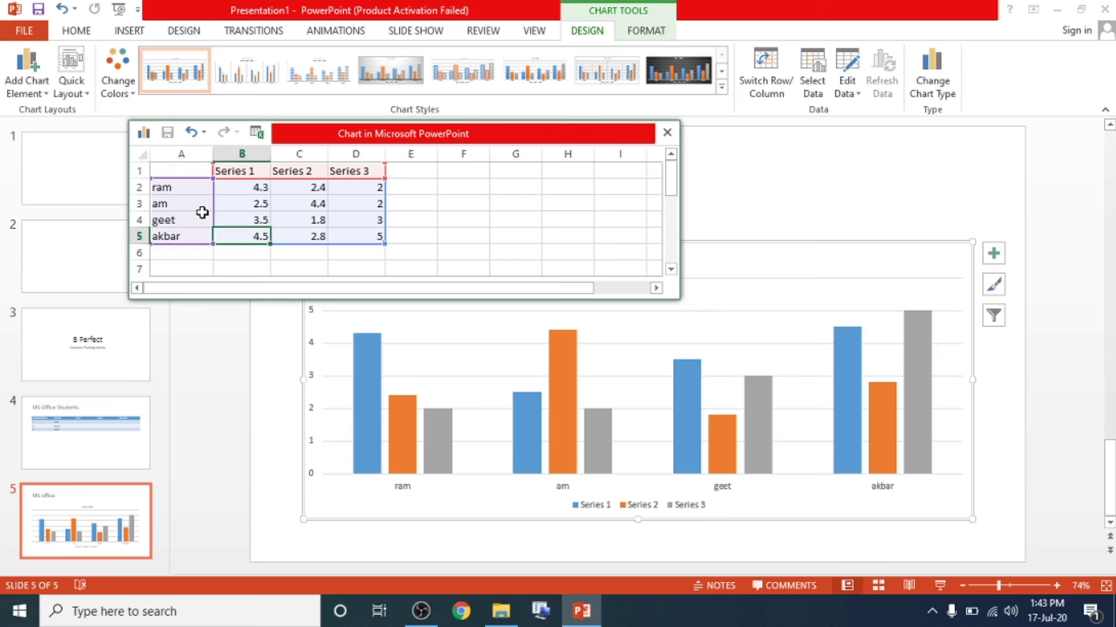
Step: Rename the three series to MS Excel, Power point and Office
left_click(241, 171)
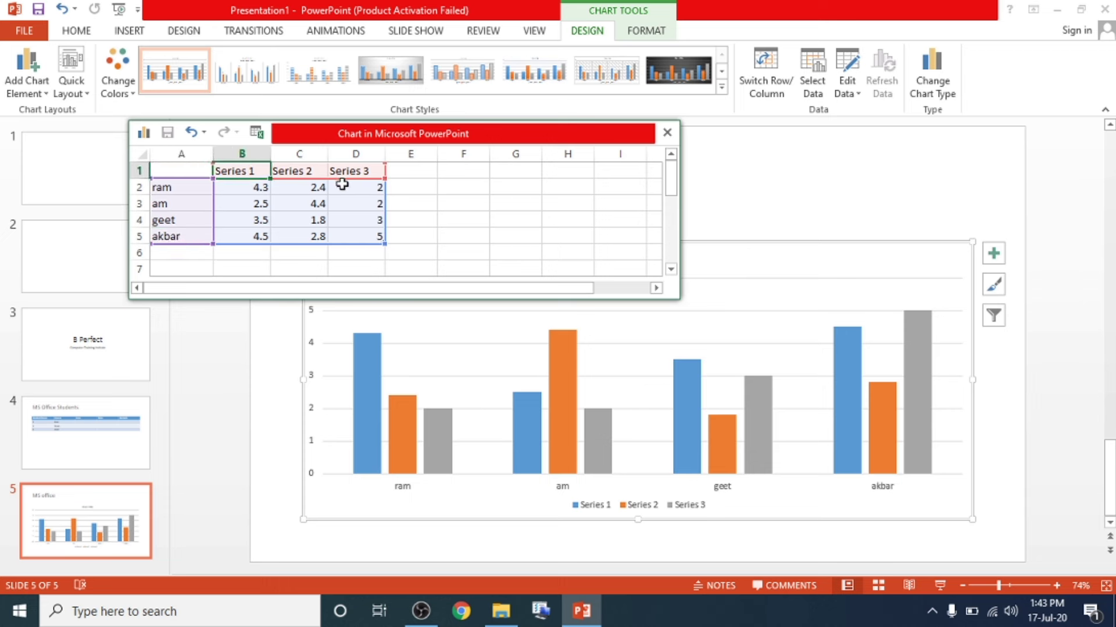
type("MS Excel")
key("Tab")
type("Power point")
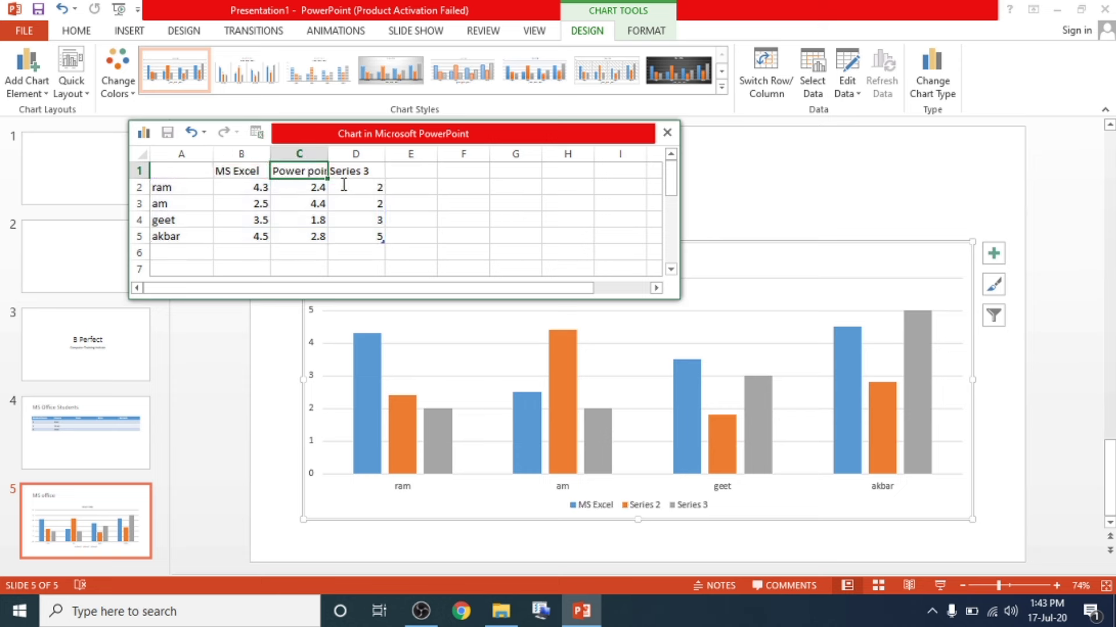
key("Tab")
type("Office")
key("Return")
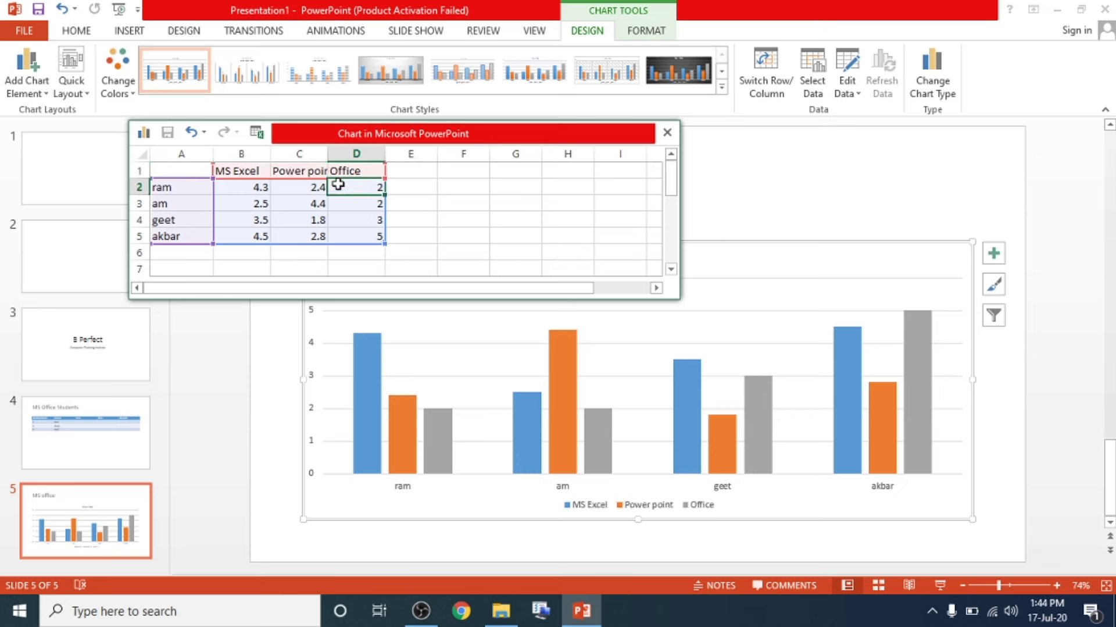
left_click(258, 185)
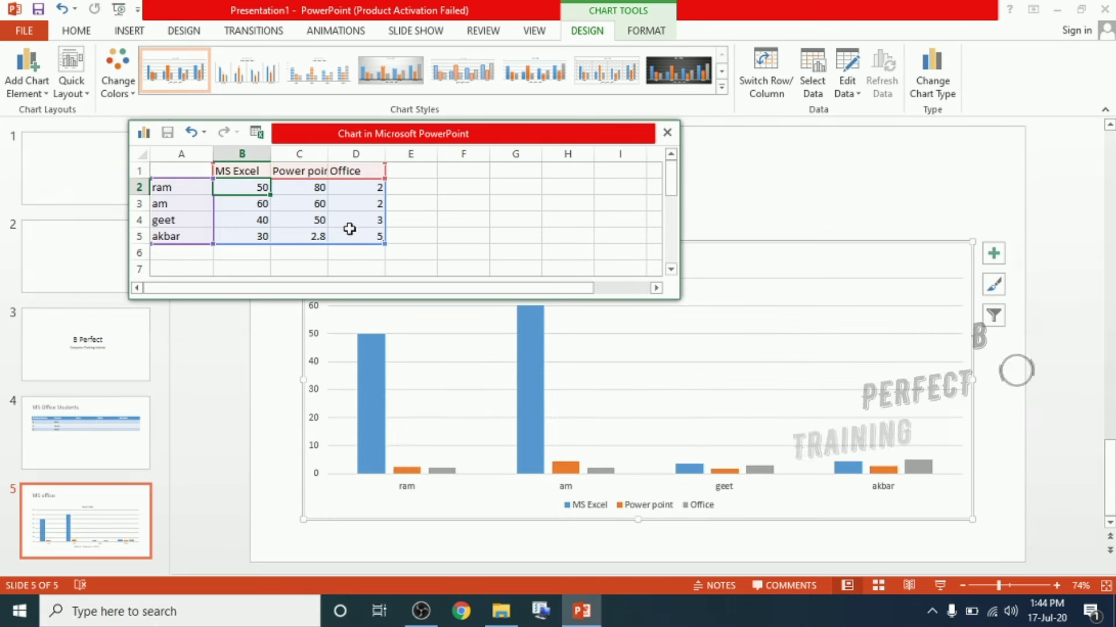
Step: Enter ram's Office mark as 80 and akbar's MS Excel mark as 100
left_click(366, 187)
type("80")
type("90")
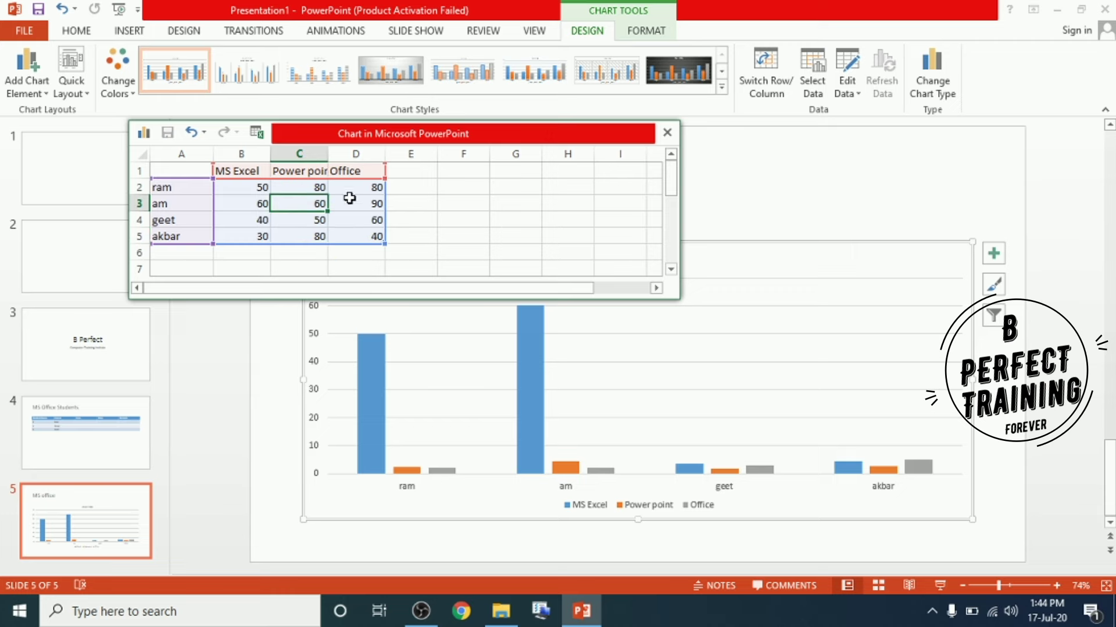
mouse_move(438, 136)
left_mouse_down()
mouse_move(644, 227)
mouse_move(606, 165)
left_mouse_up()
left_click(705, 321)
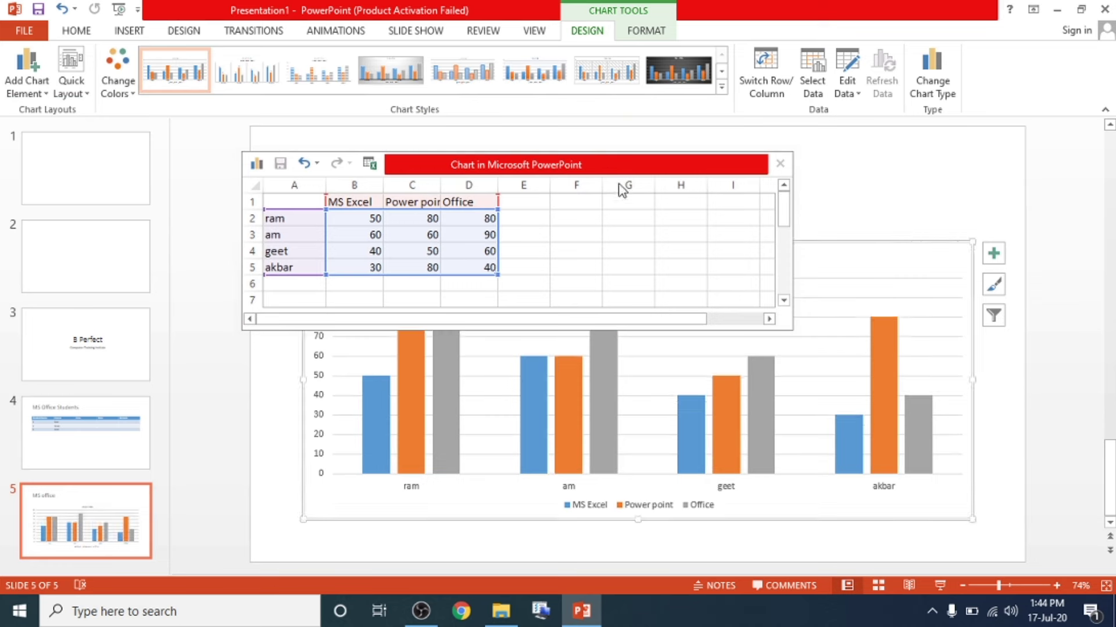
left_click_drag(608, 164, 455, 132)
left_click_drag(224, 185, 297, 235)
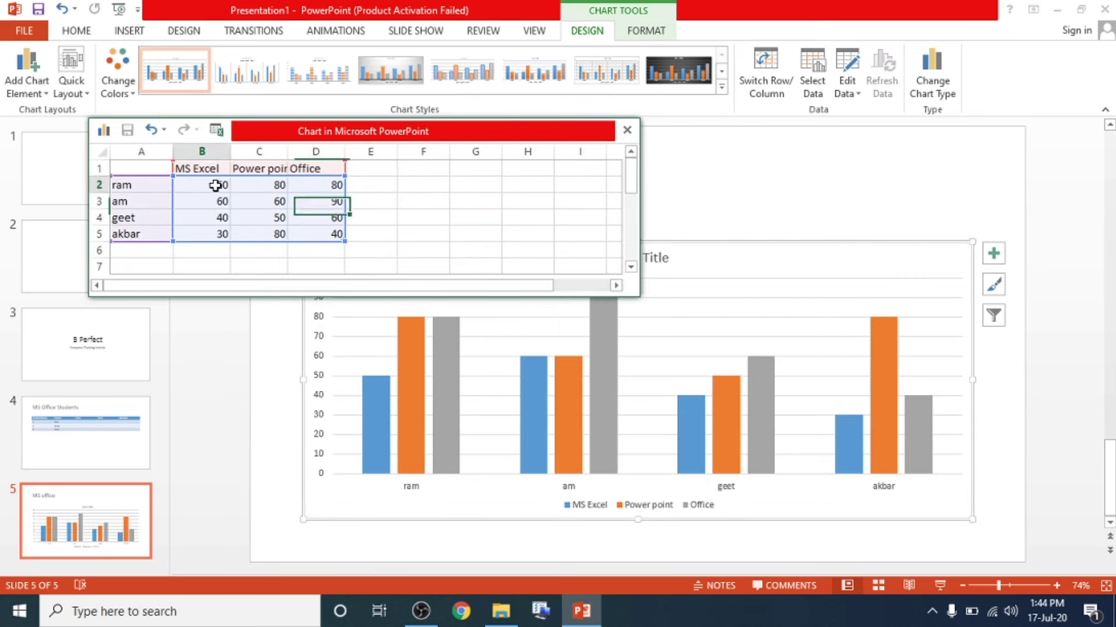
left_click(650, 376)
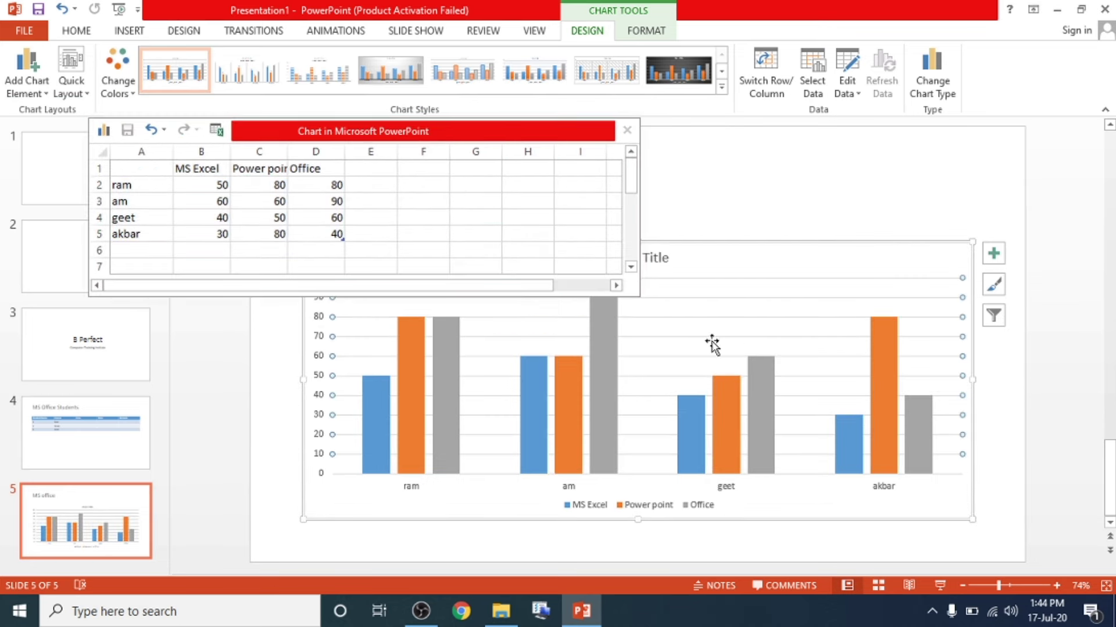
left_click(214, 235)
type("100")
key("Return")
left_click(426, 314)
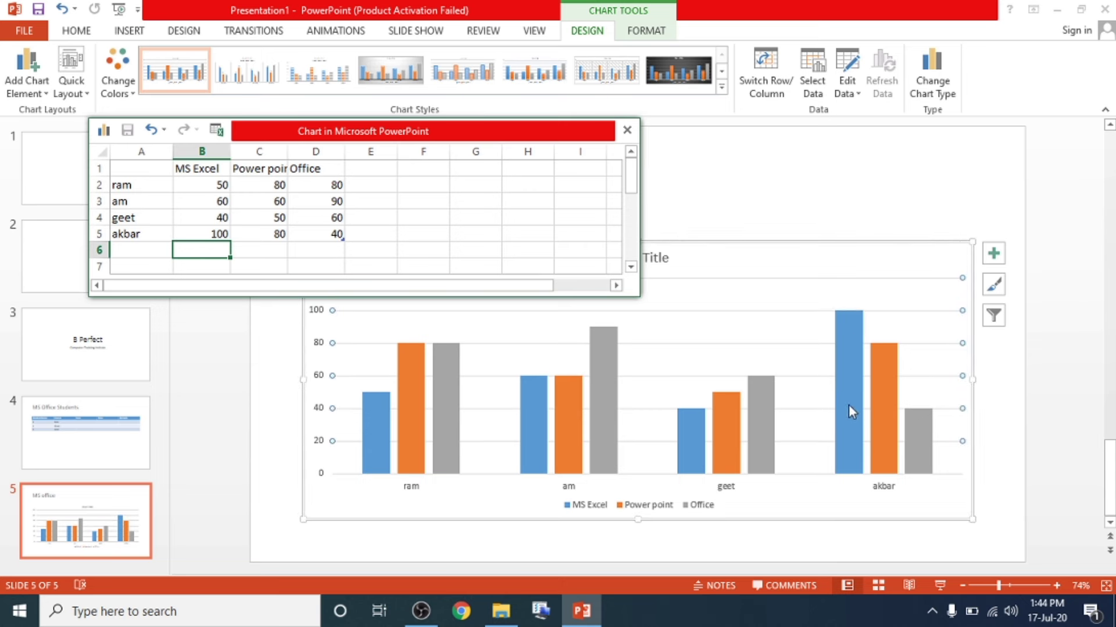
Step: Change ram's MS Excel mark to 10 and close the chart data window
left_click(208, 169)
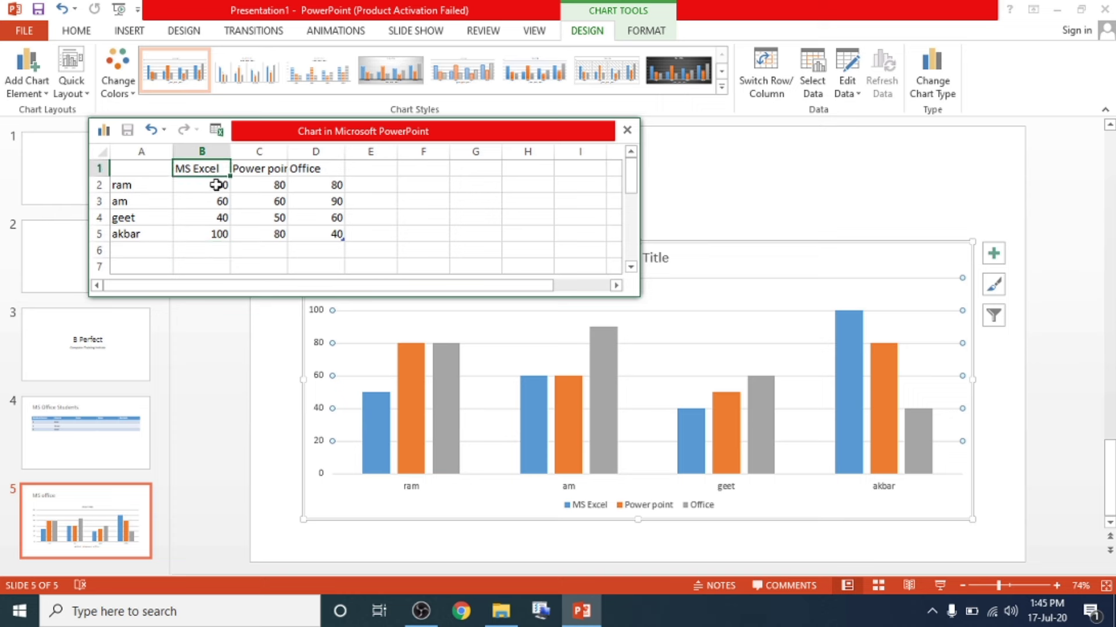
left_click(216, 185)
type("10")
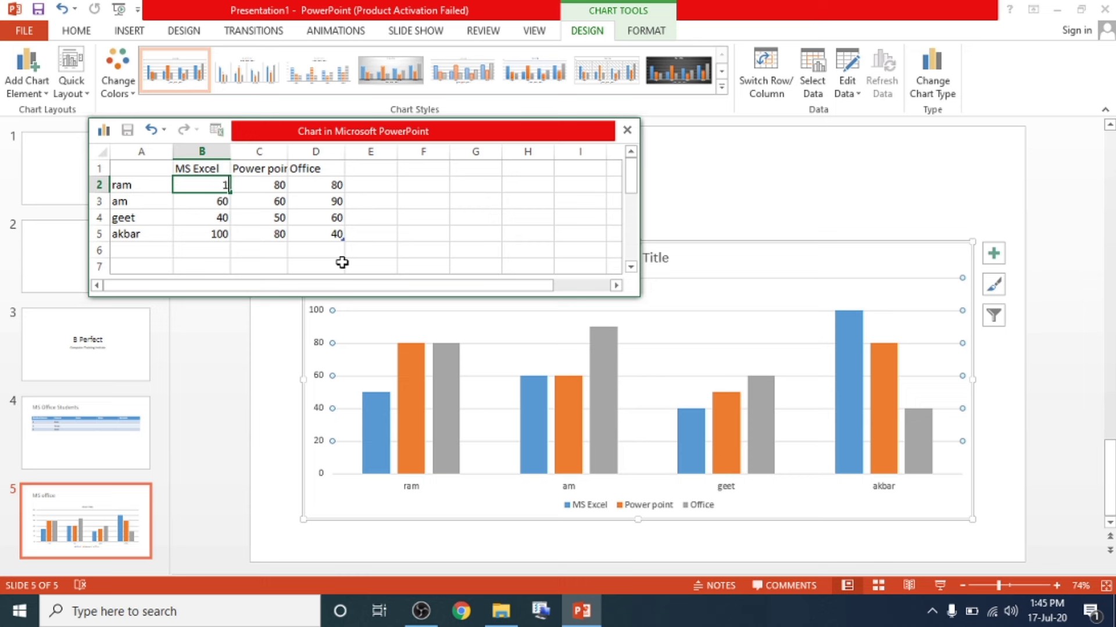
key("Return")
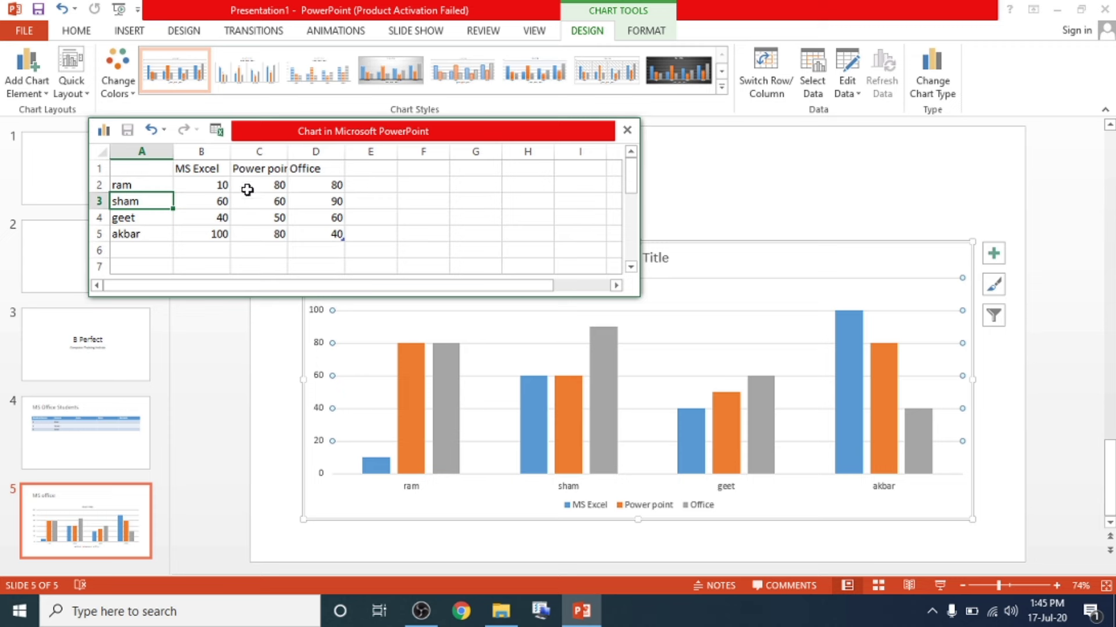
left_click_drag(222, 185, 330, 245)
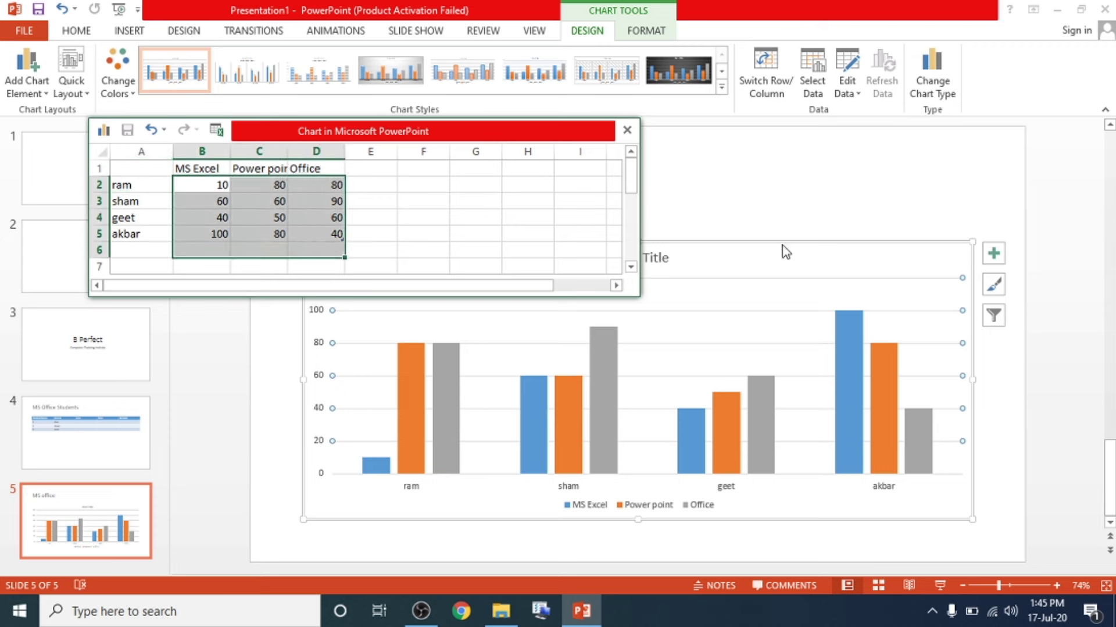
left_click_drag(569, 140, 709, 99)
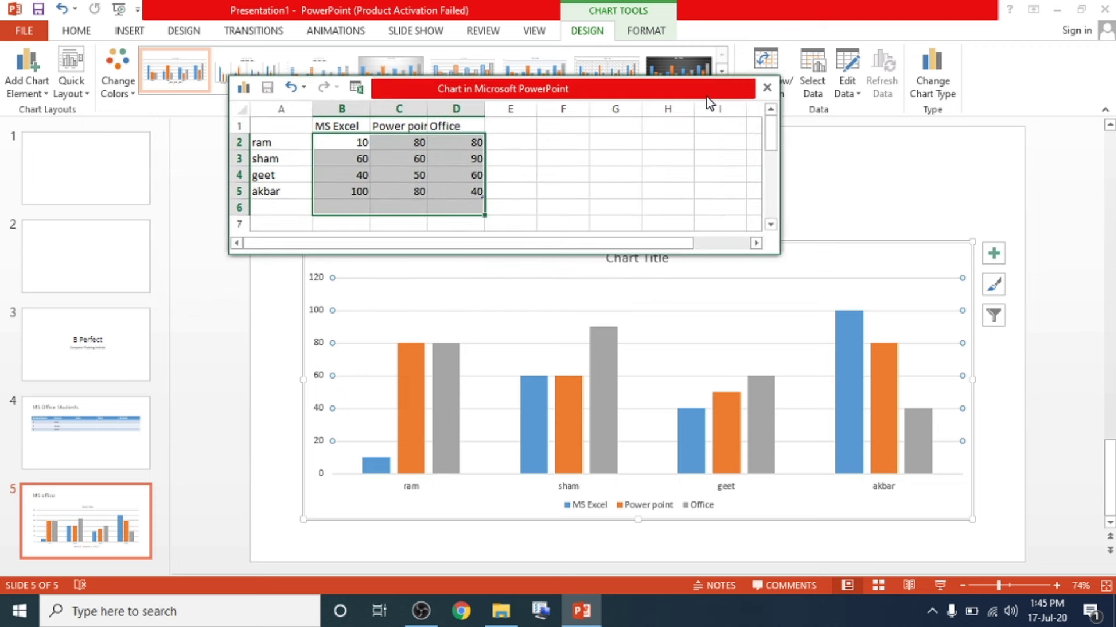
left_click(769, 88)
Step: Reopen the chart data through Edit Data and set cell B2 to 60
left_click(572, 358)
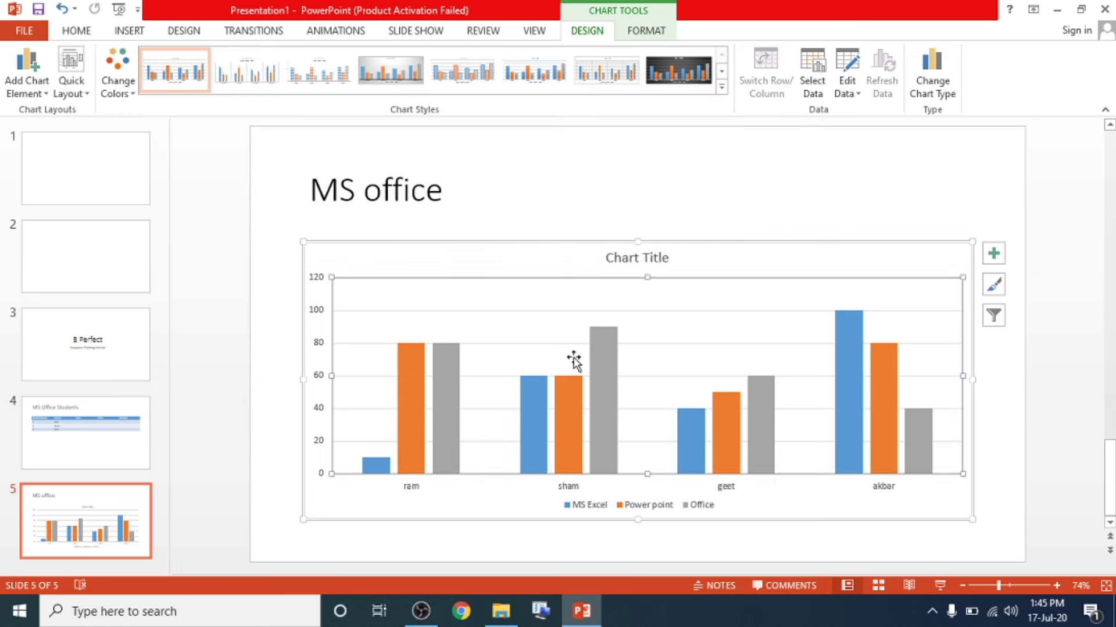
double_click(533, 423)
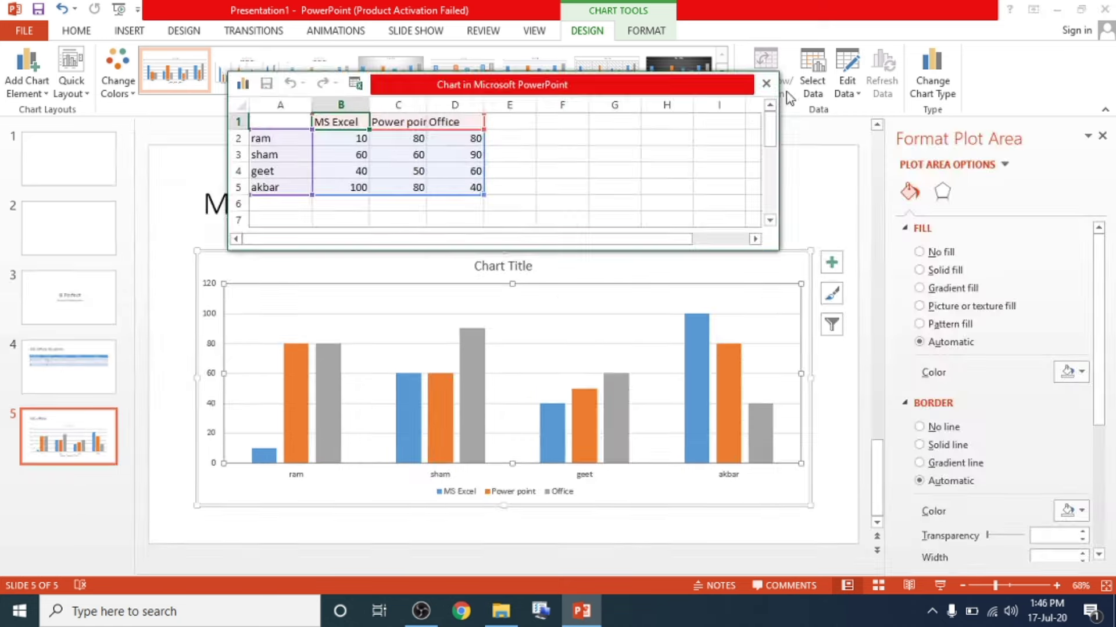
left_click(770, 86)
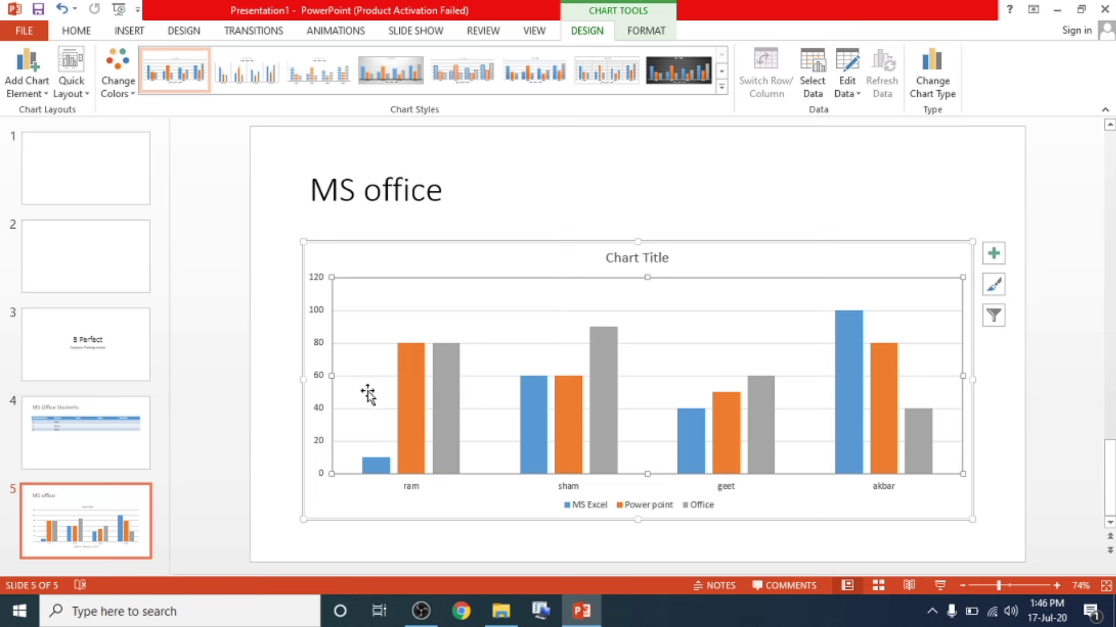
right_click(368, 333)
mouse_move(422, 429)
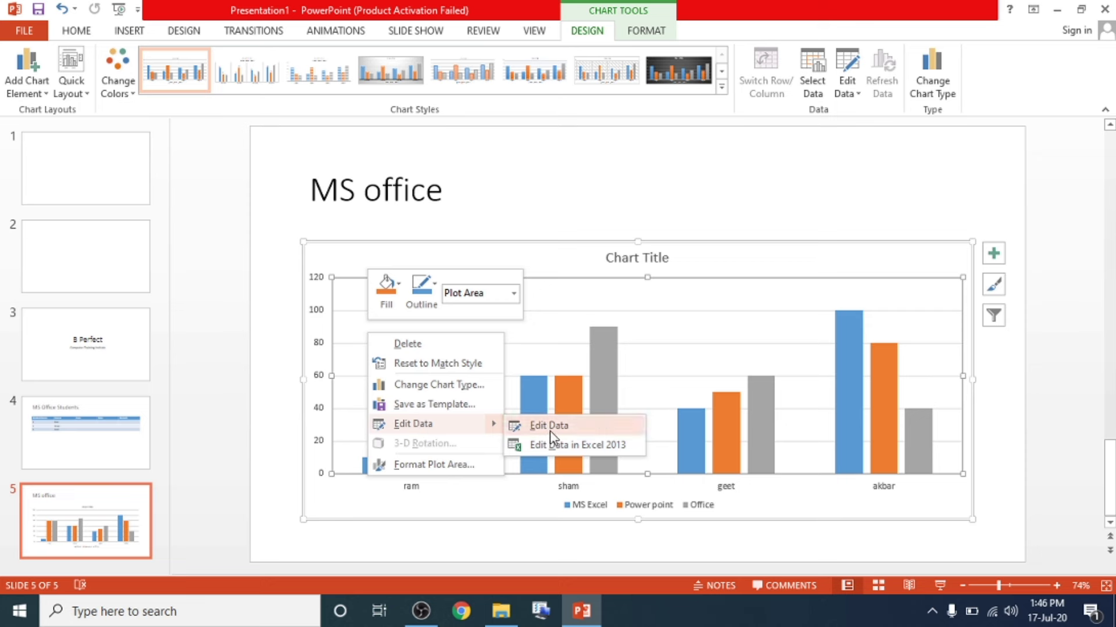
left_click(409, 425)
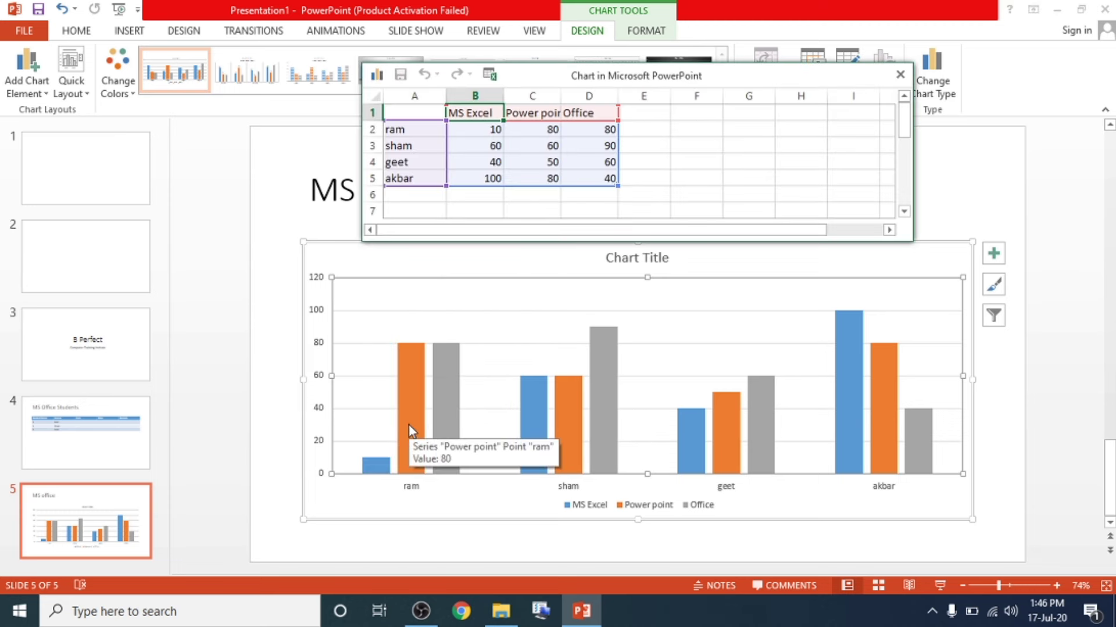
left_click(484, 133)
type("60")
key("Return")
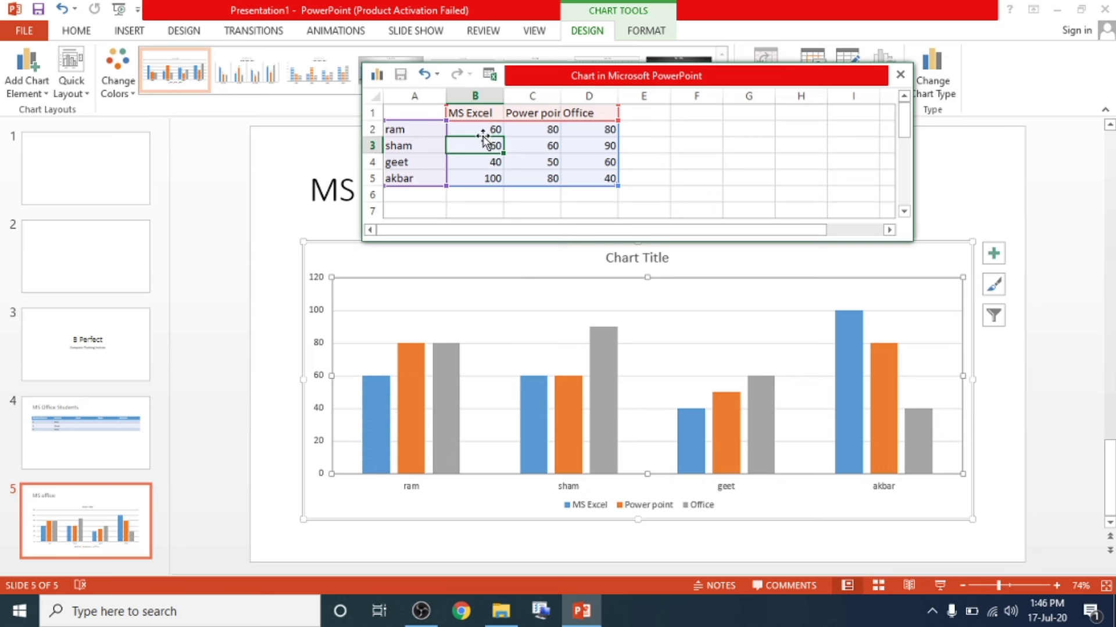
mouse_move(407, 388)
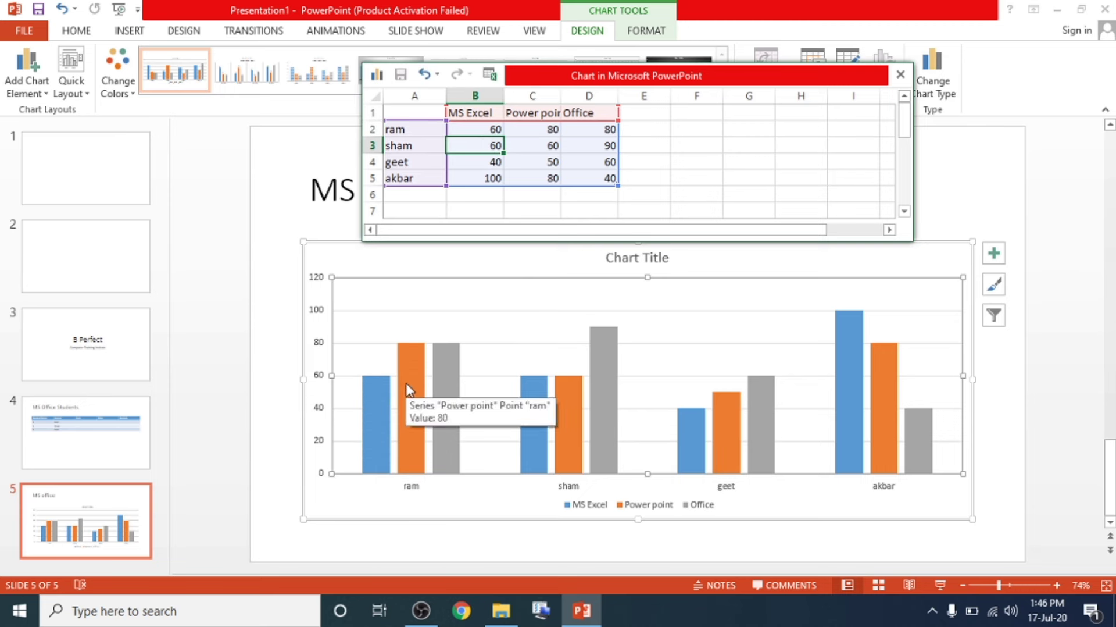
left_click(900, 75)
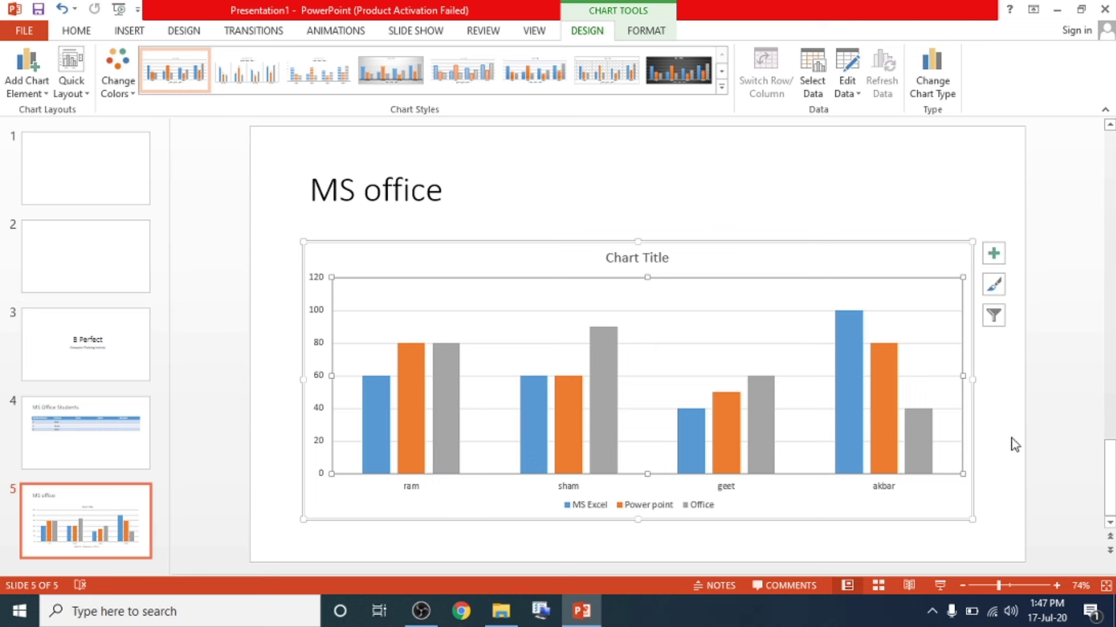
Step: Use Chart Filters to show only the MS Excel series, then only Power point
left_click(1003, 315)
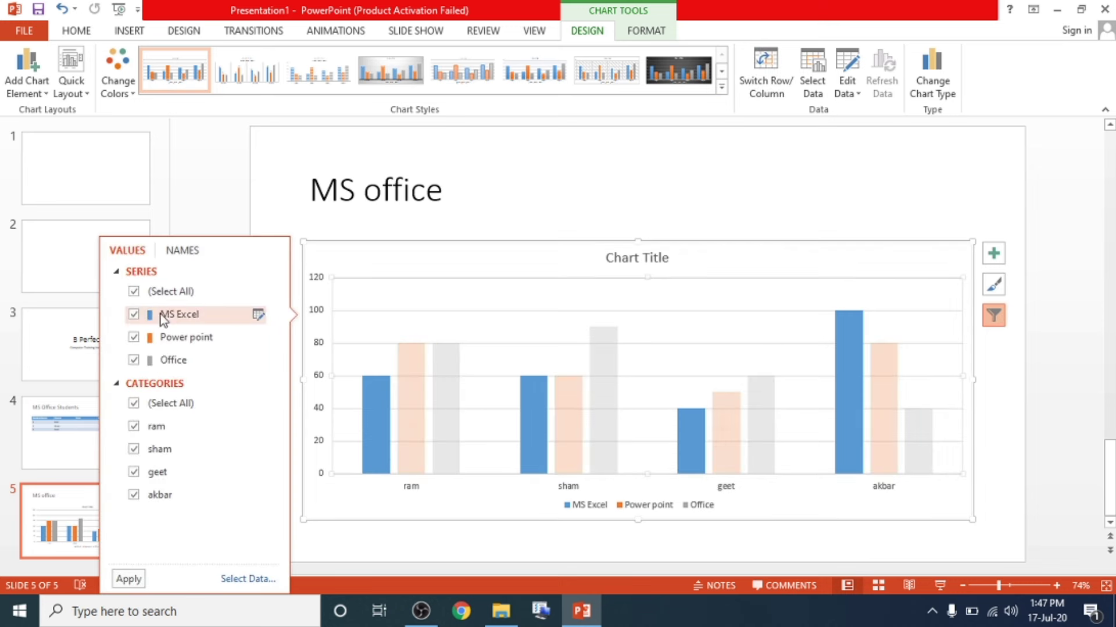
left_click(134, 291)
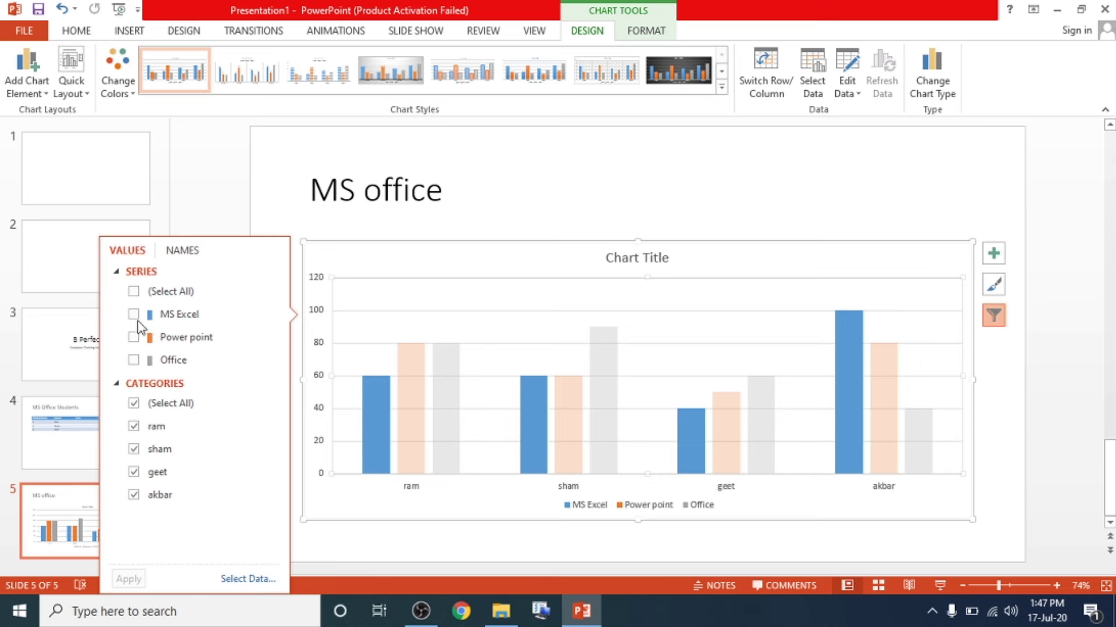
left_click(135, 314)
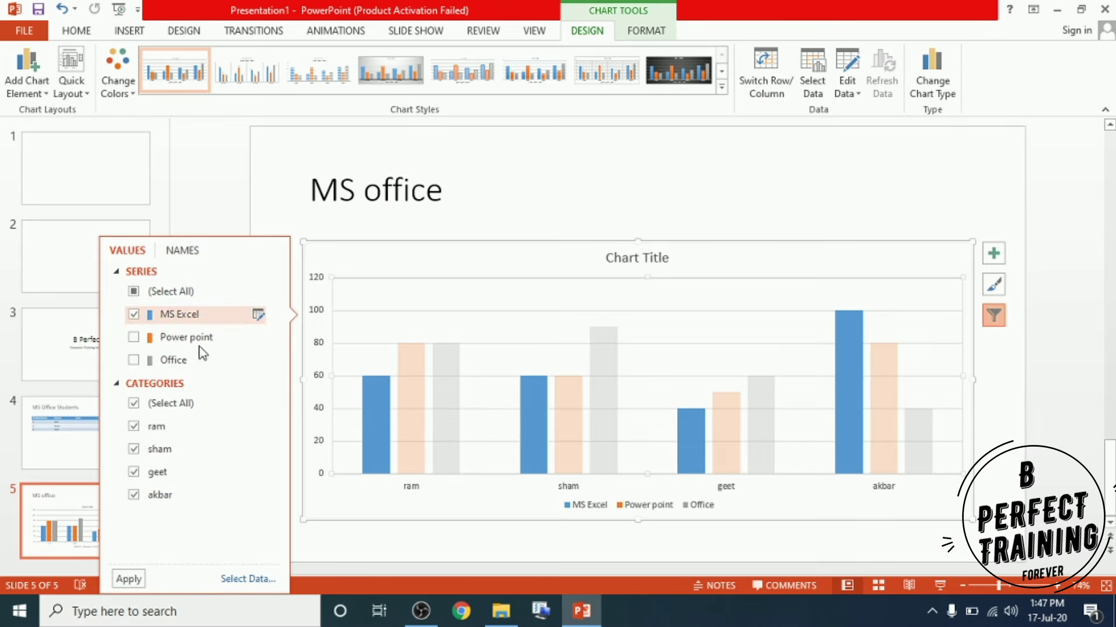
left_click(129, 580)
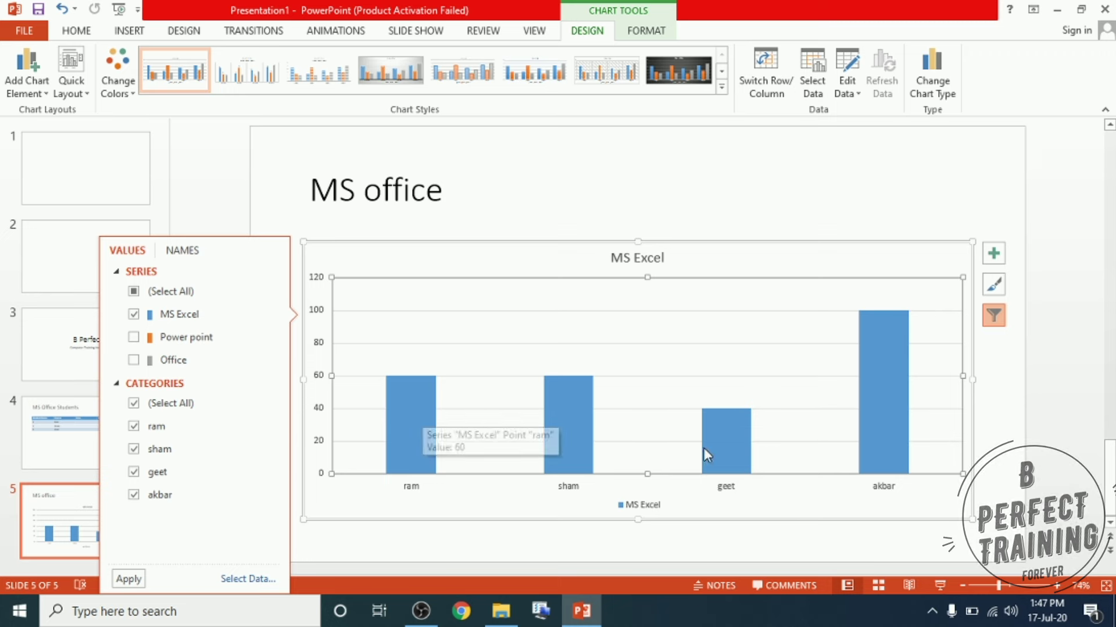
mouse_move(883, 436)
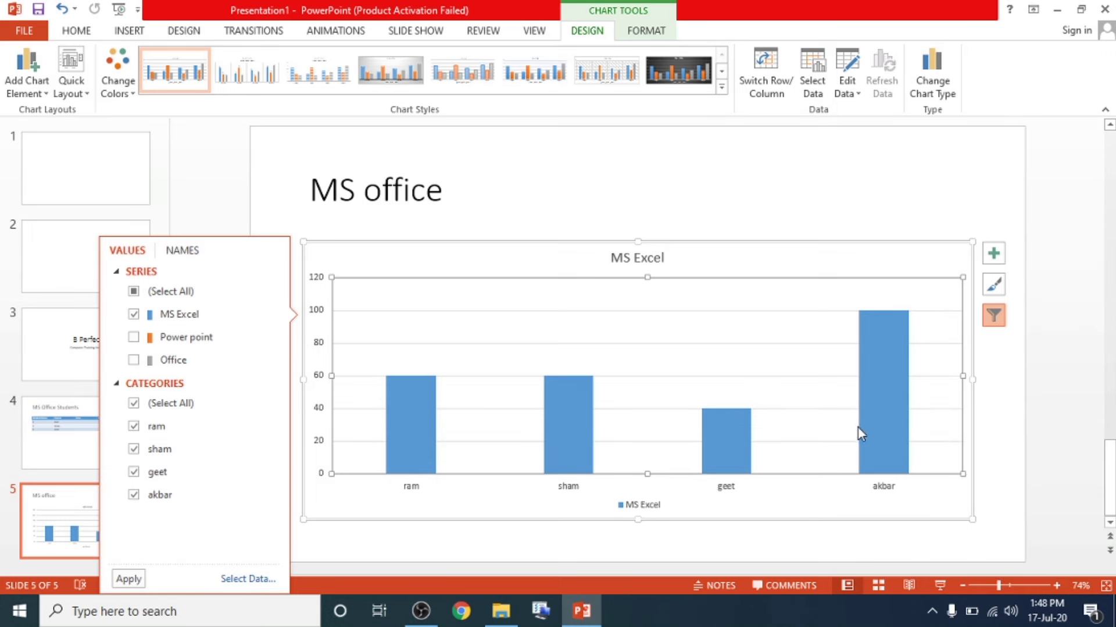
left_click(134, 314)
left_click(135, 337)
left_click(128, 578)
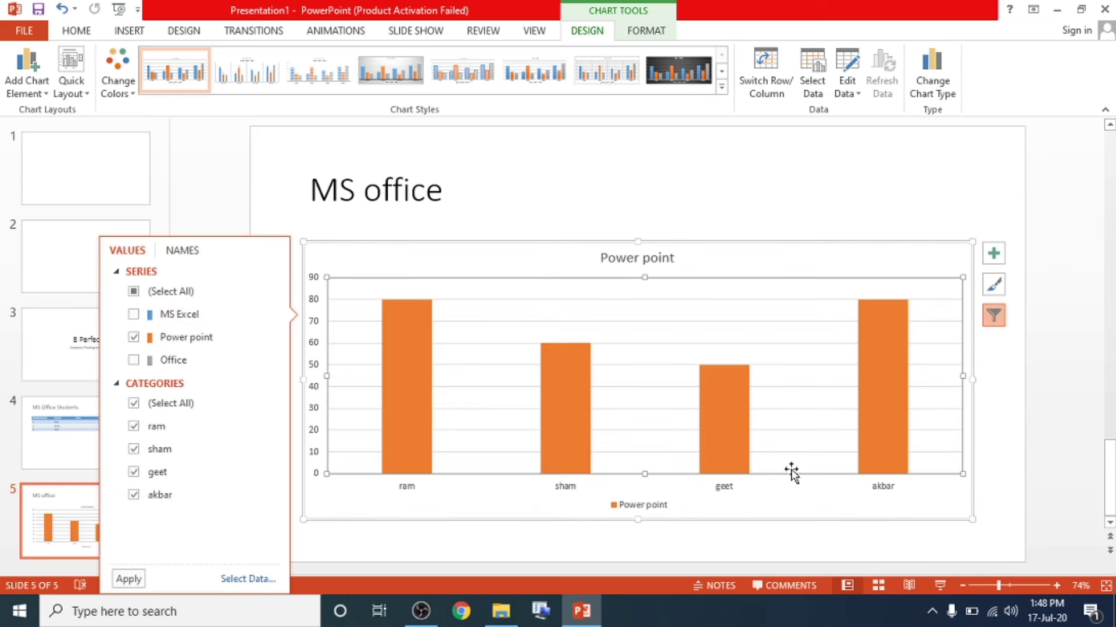
Step: Restore all series, then filter categories to ram and finally only sham
left_click(137, 296)
left_click(137, 294)
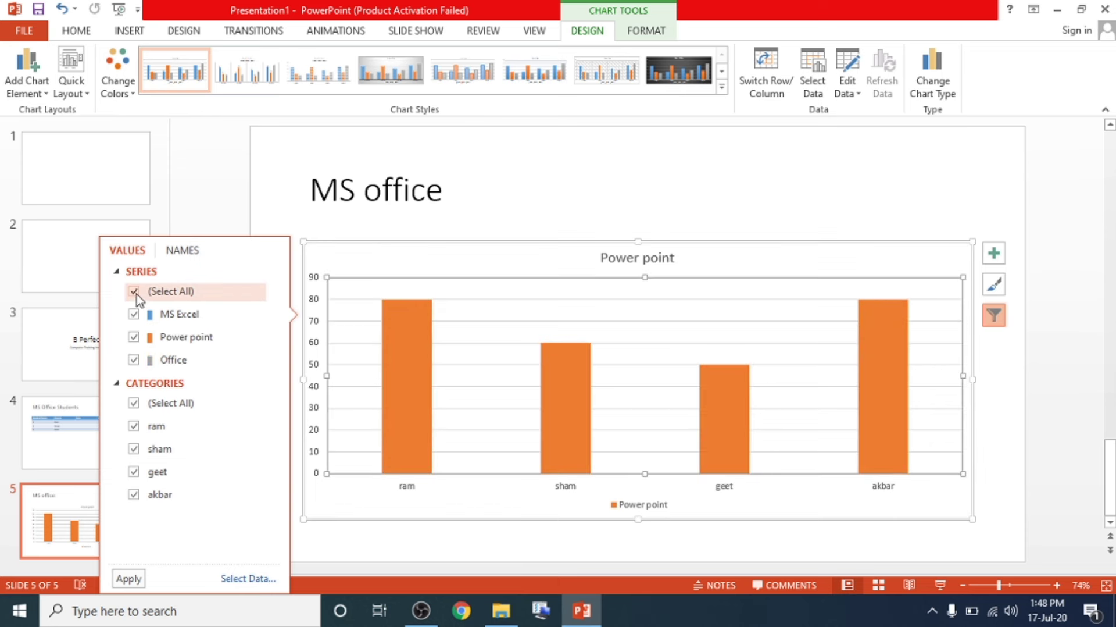
left_click(134, 403)
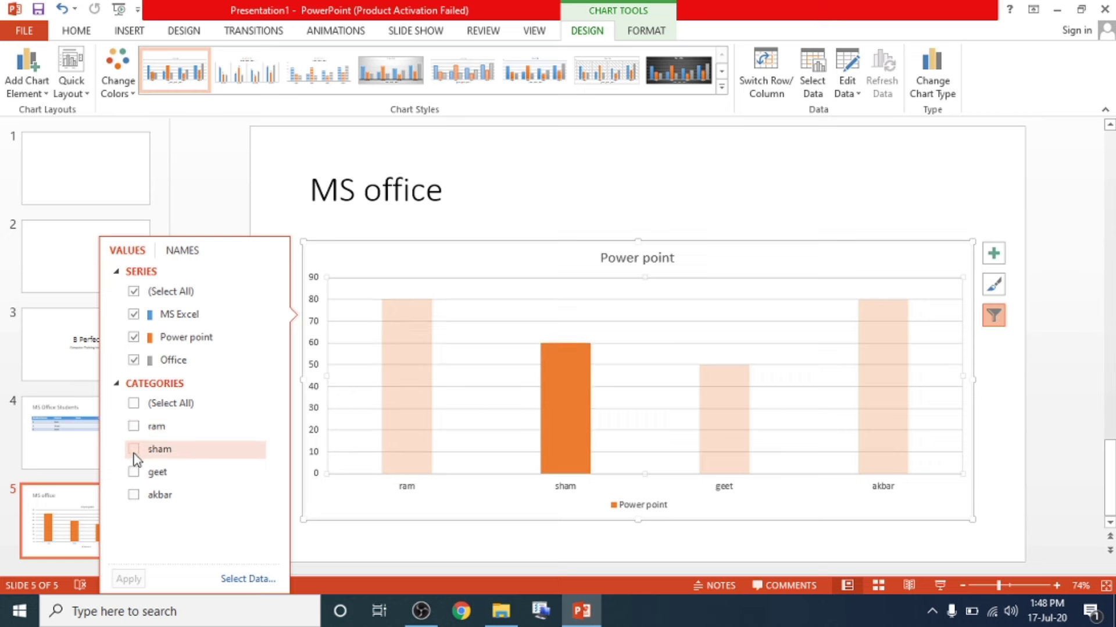
left_click(134, 427)
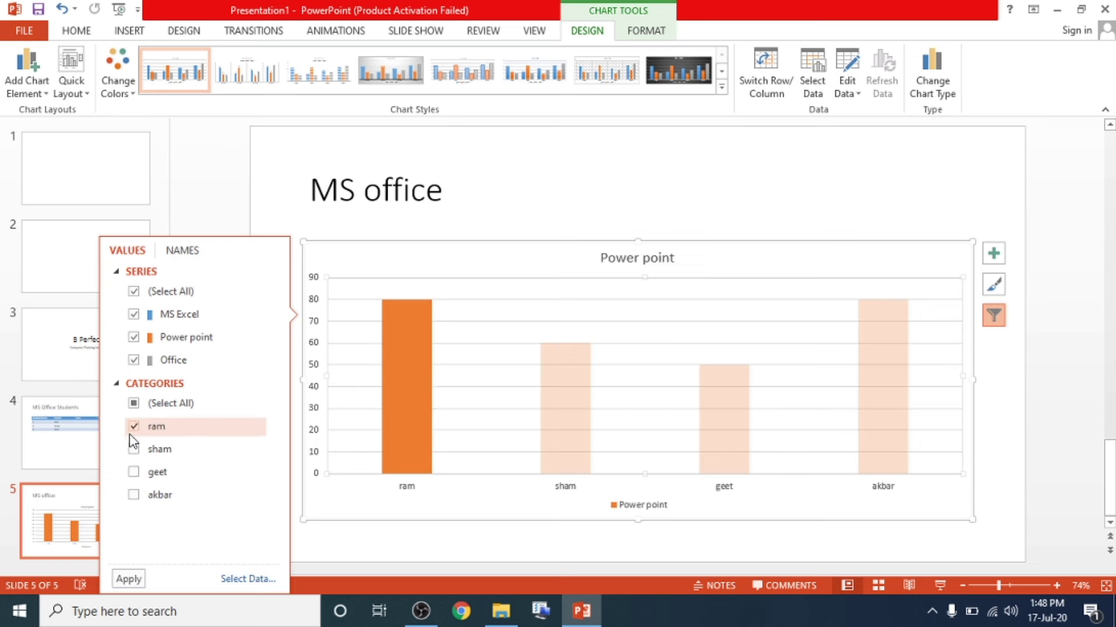
left_click(140, 579)
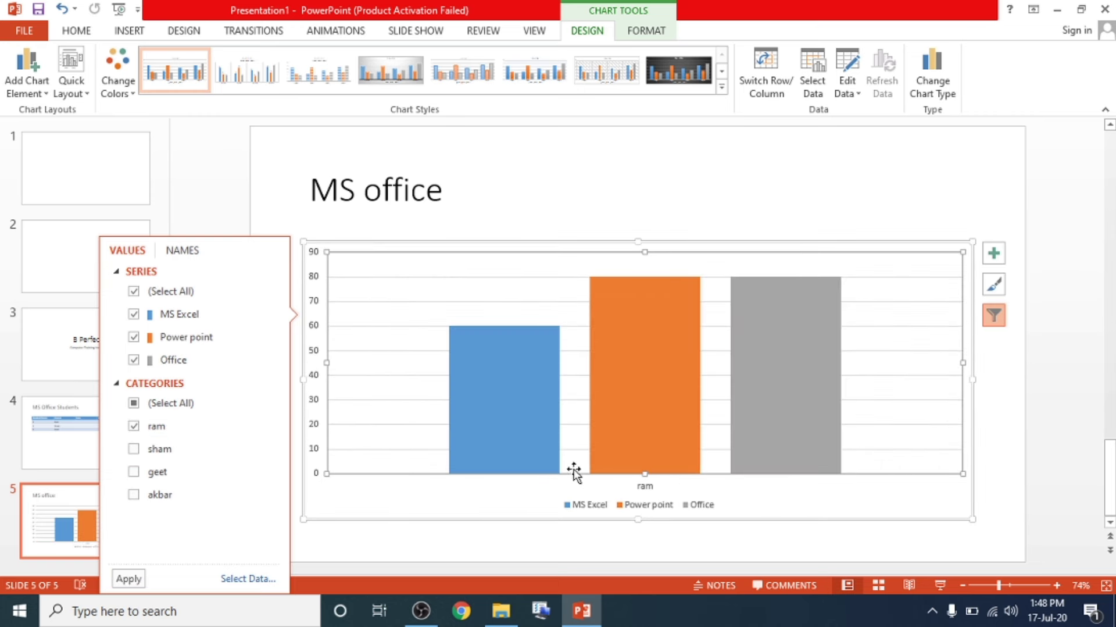
left_click(133, 426)
left_click(134, 449)
left_click(129, 578)
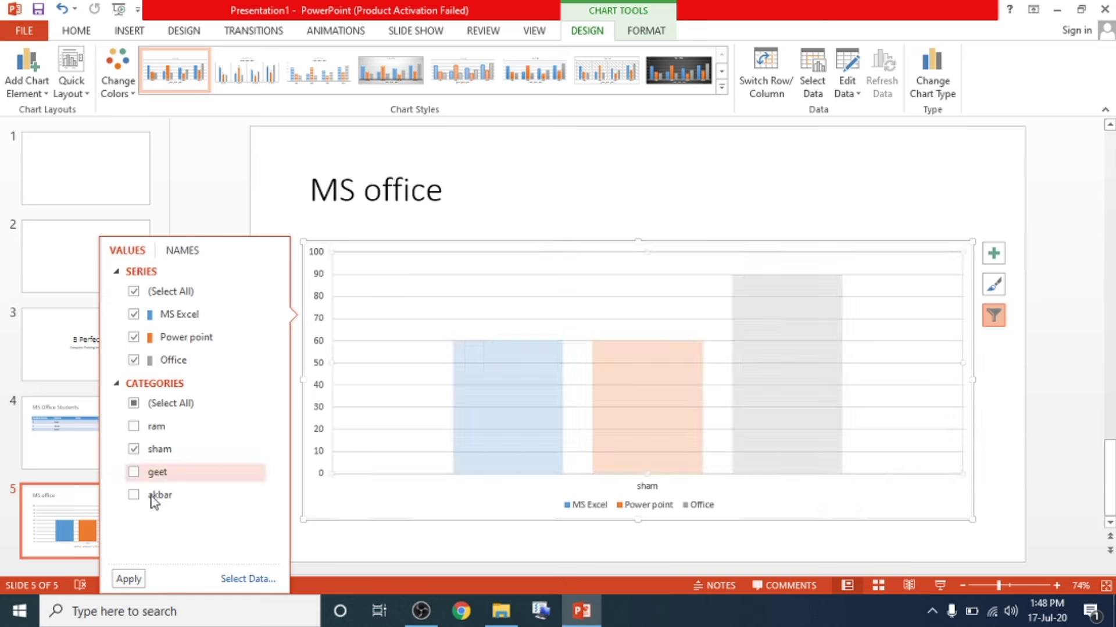
left_click(99, 449)
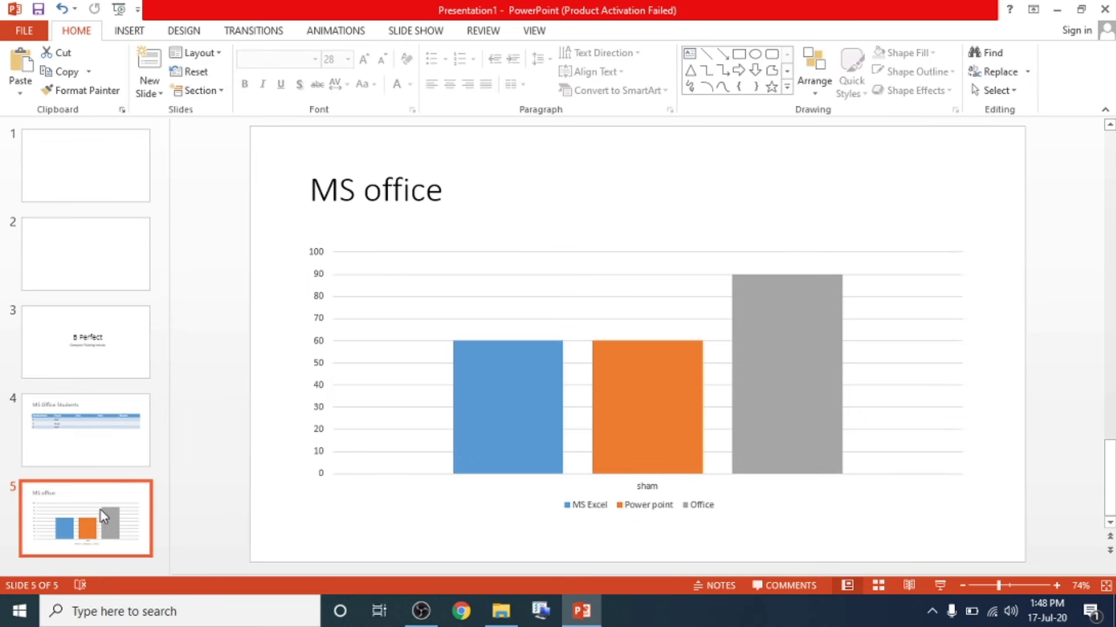
Step: Add a Title and Content slide, paste 'MS office' as its title, and start a SmartArt graphic
left_click(150, 87)
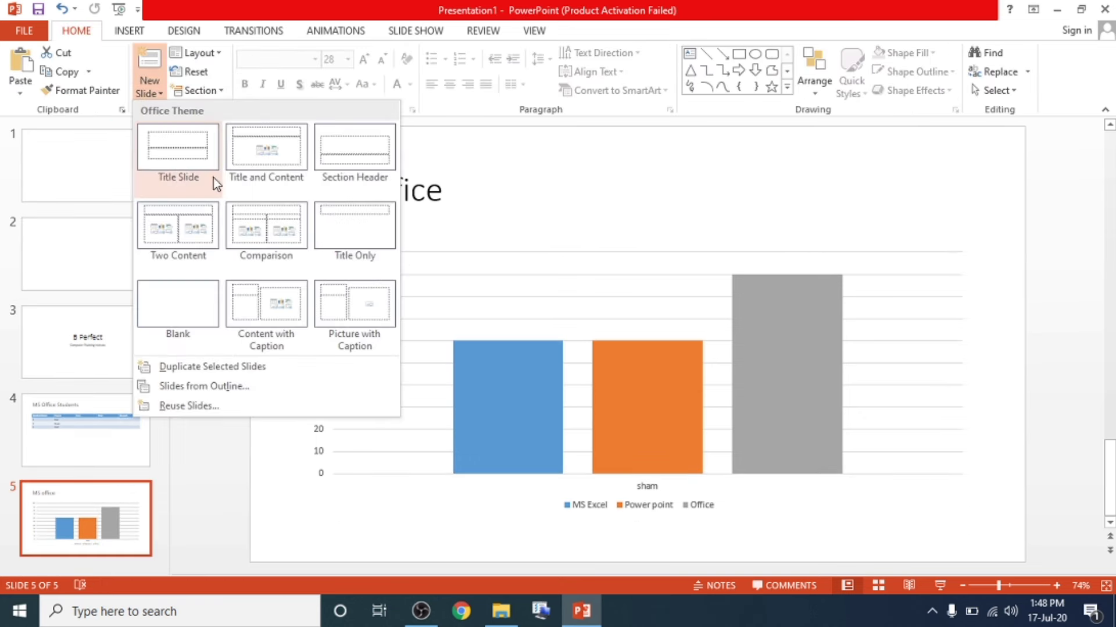
left_click(269, 155)
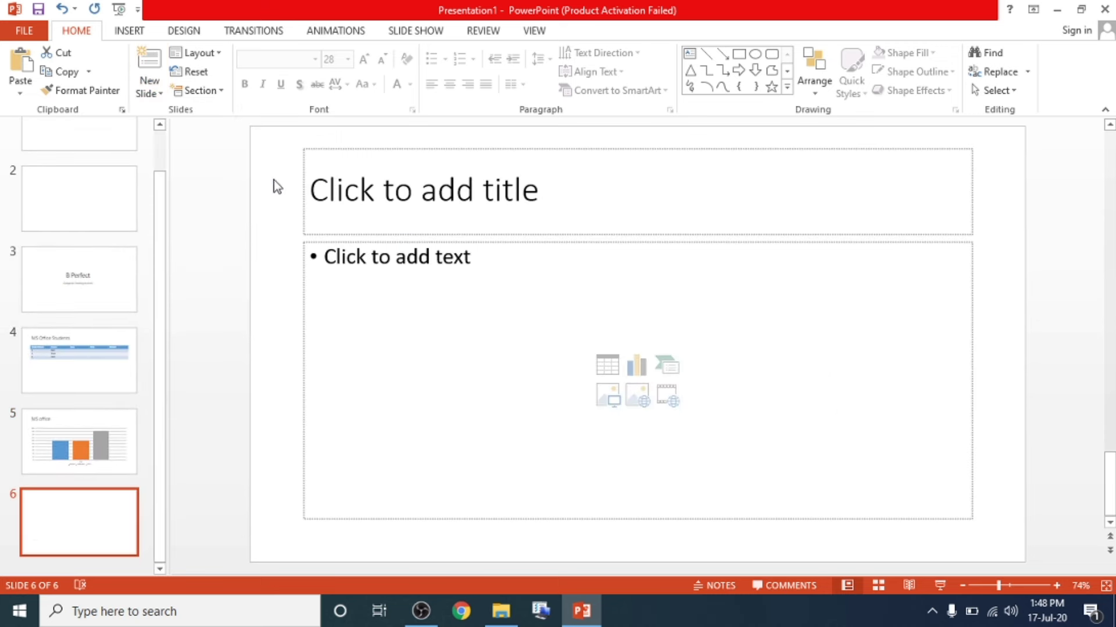
left_click(467, 192)
type("MS office")
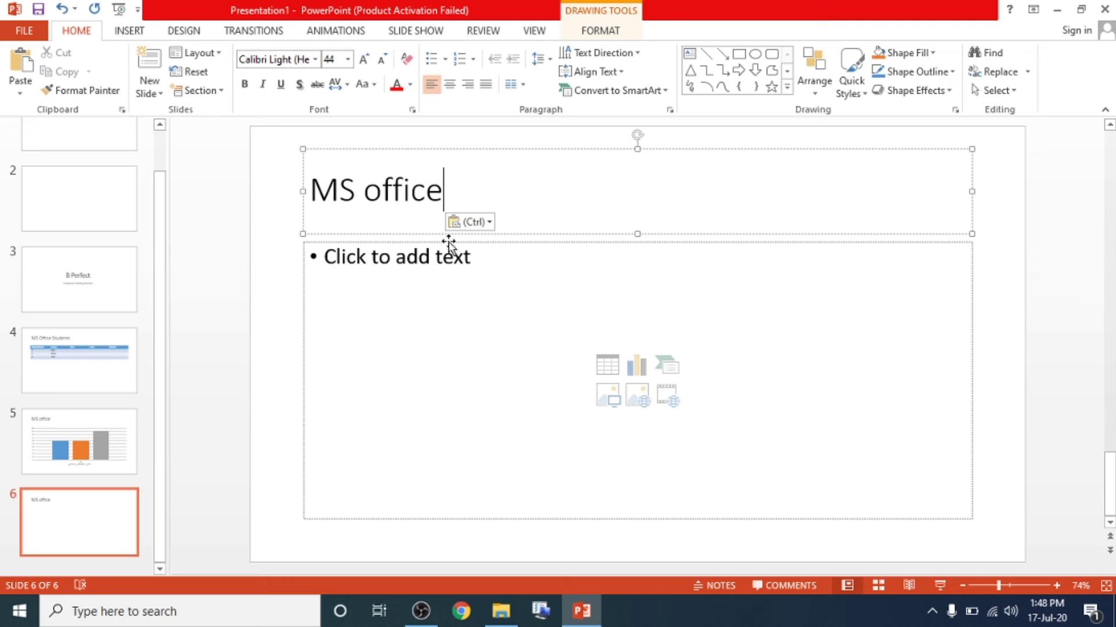
left_click(464, 258)
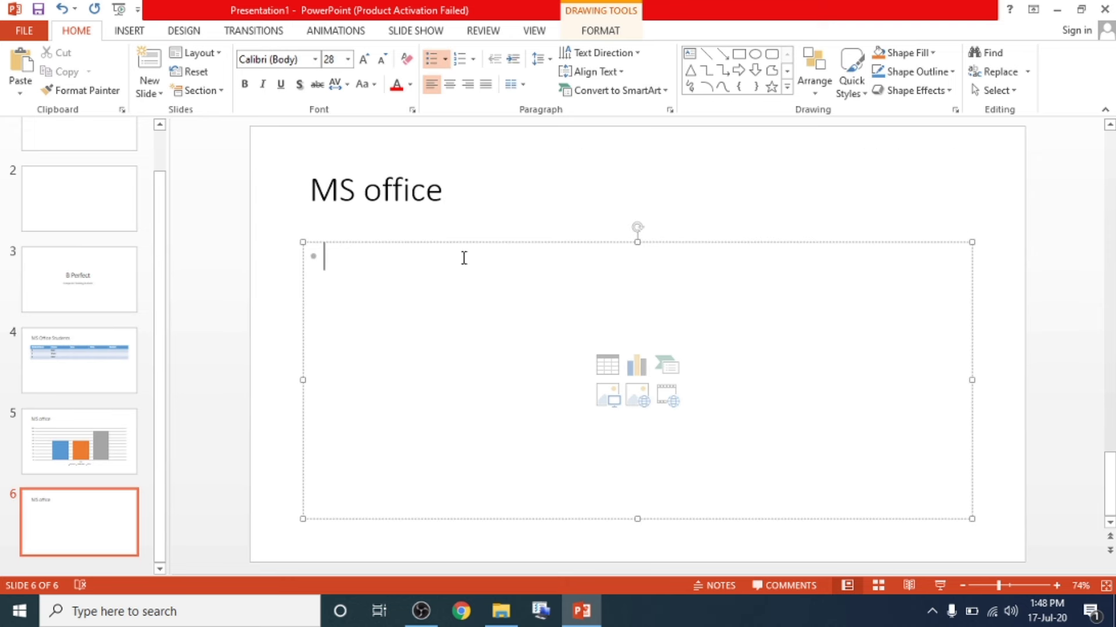
left_click(669, 372)
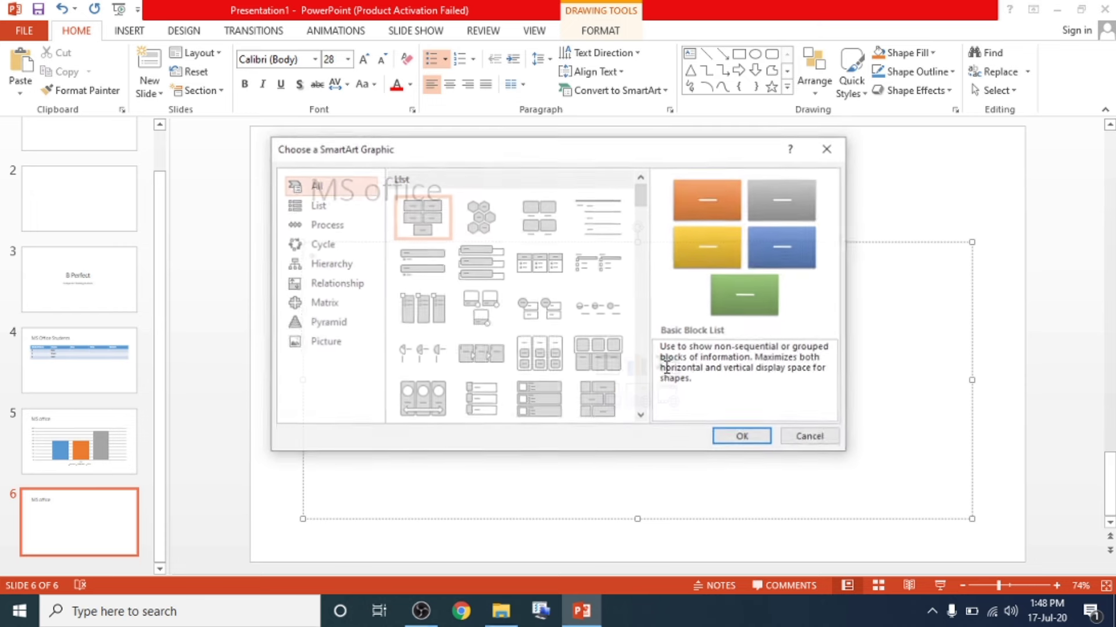
Step: Insert a Relationship > Vertical Equation SmartArt graphic on slide 6
scroll(482, 343, "down", 4)
scroll(494, 348, "down", 4)
scroll(503, 354, "down", 4)
scroll(512, 372, "down", 4)
scroll(512, 378, "down", 3)
scroll(512, 377, "up", 3)
scroll(515, 374, "up", 3)
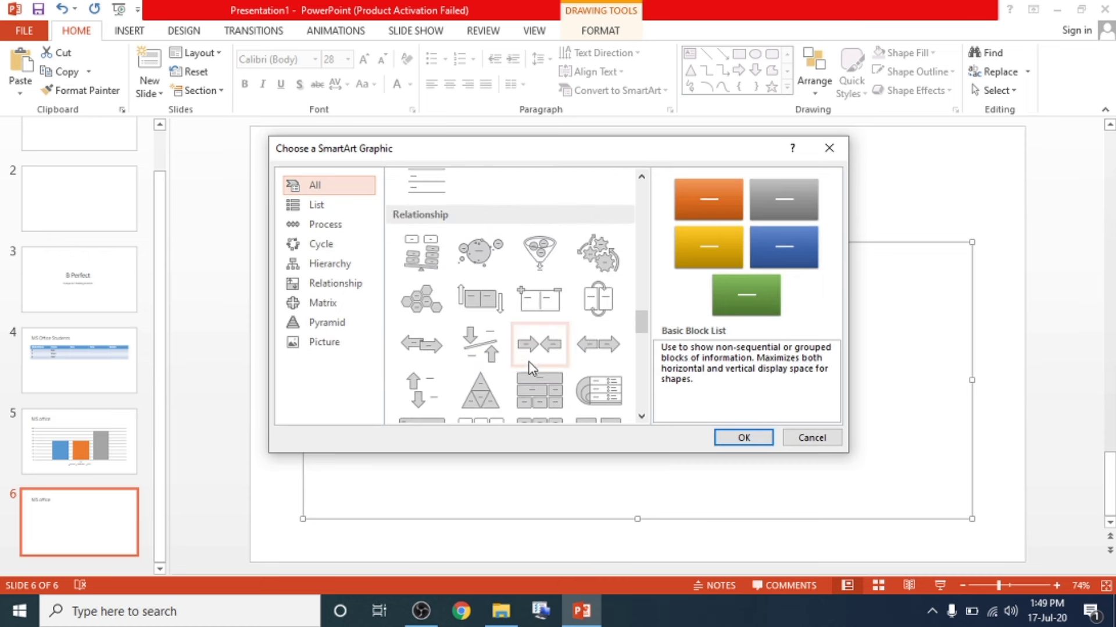
scroll(530, 367, "up", 3)
scroll(531, 368, "up", 3)
scroll(530, 367, "up", 2)
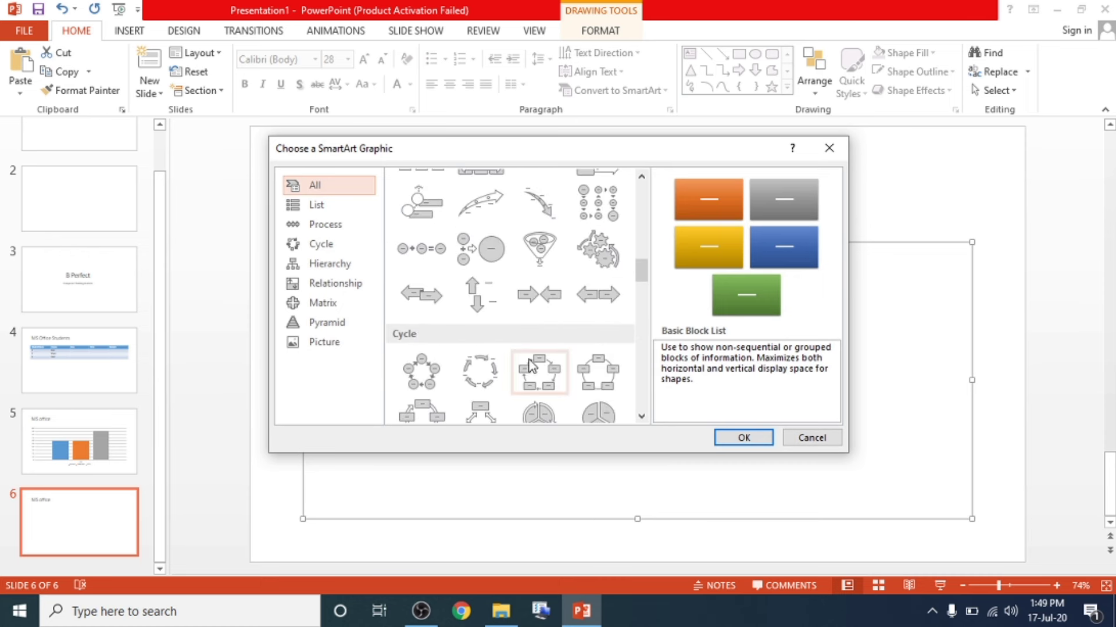
left_click(489, 256)
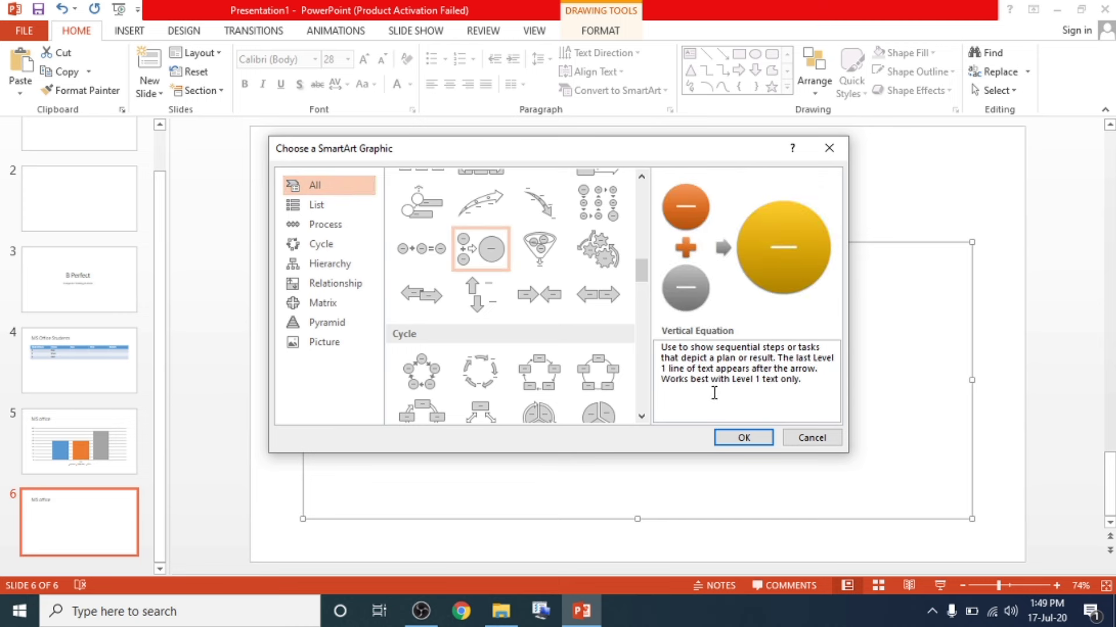
left_click(740, 439)
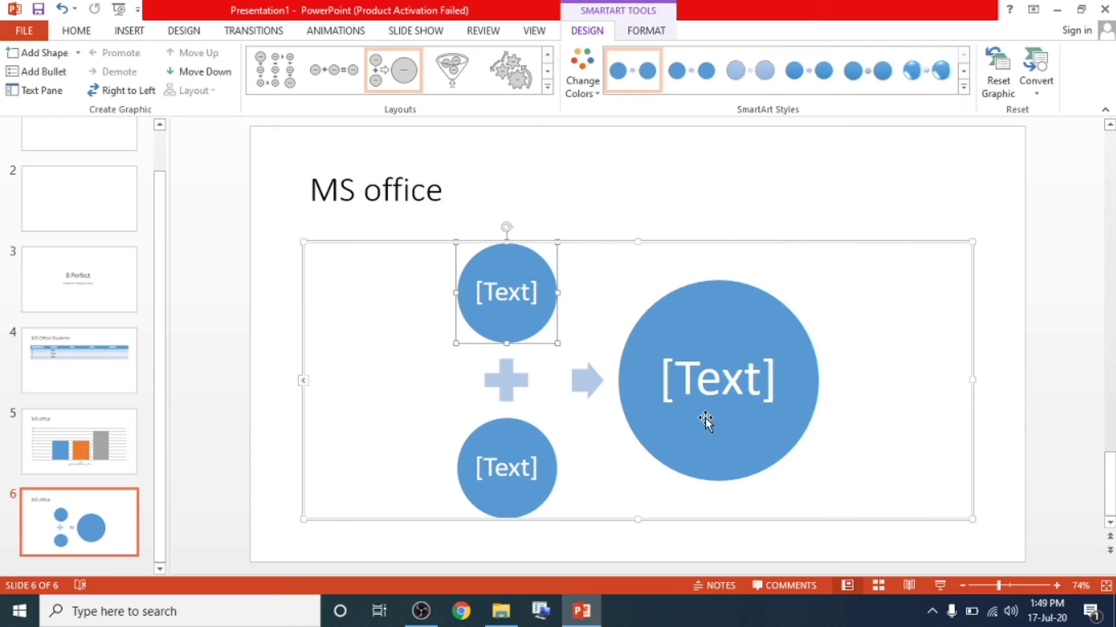
Step: Label the two small SmartArt circles 'Excel' and 'Power Point'
left_click(525, 295)
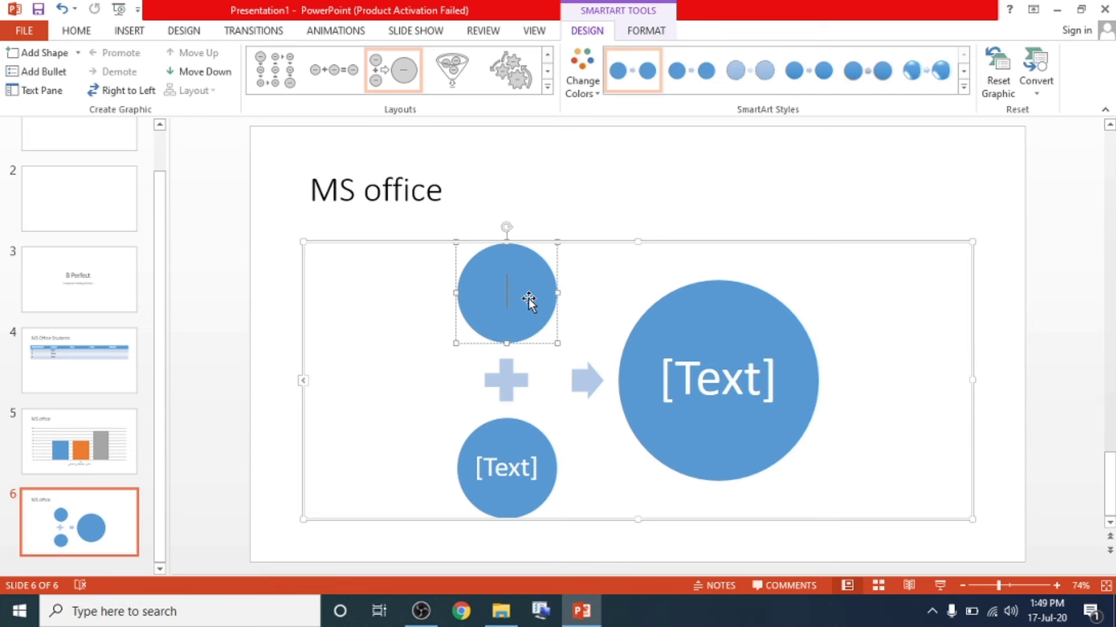
type("Excel")
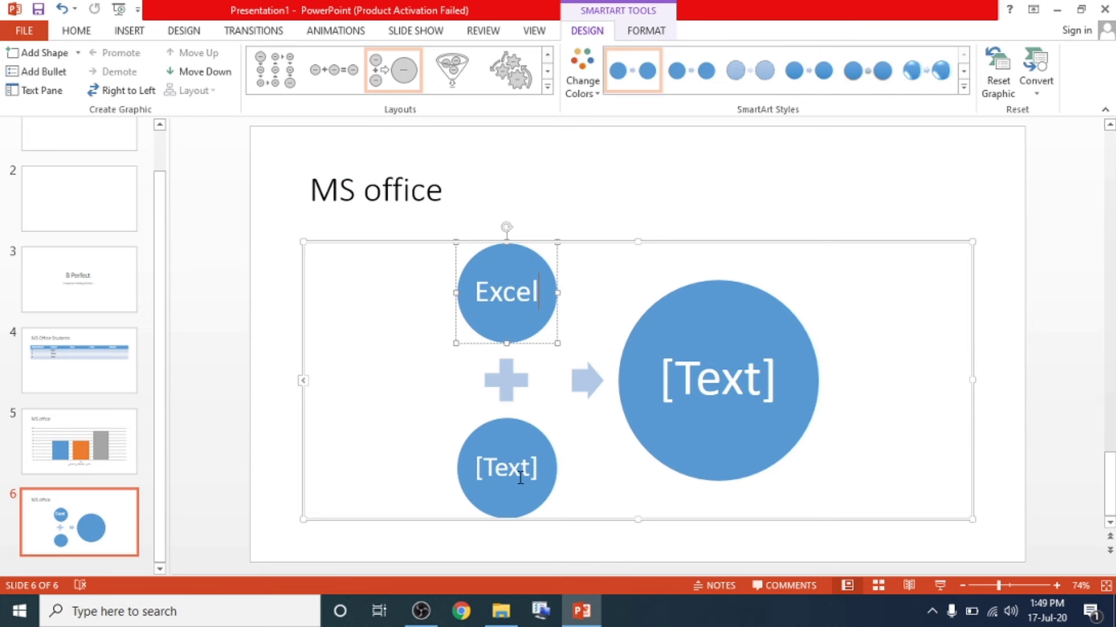
left_click(518, 471)
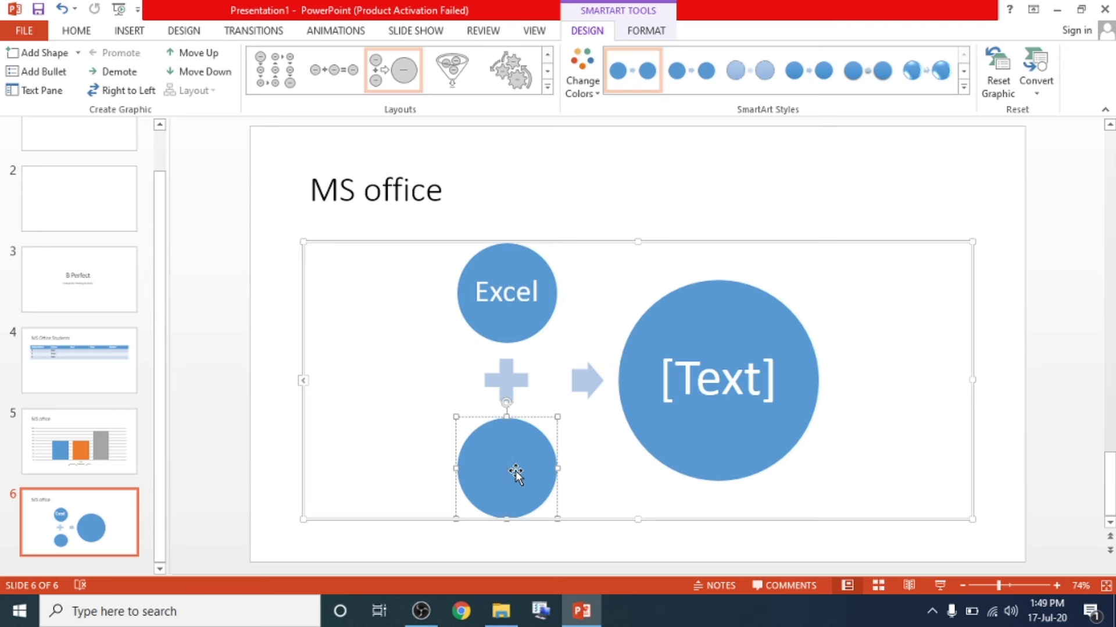
type("Power Point")
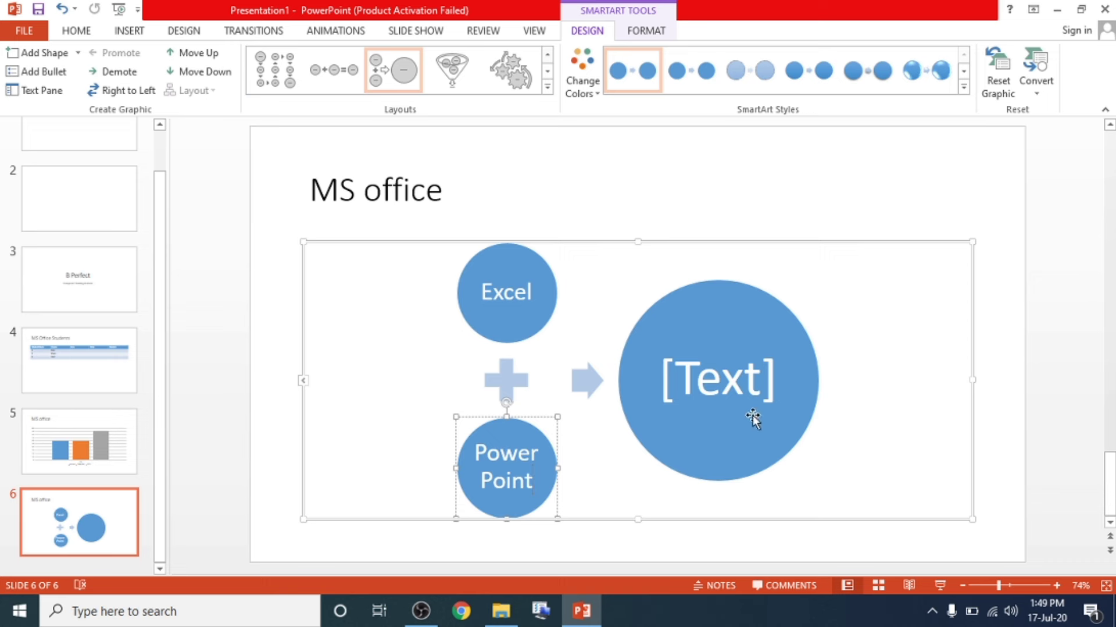
Step: Type 'MS Office 2013' into the large result circle
left_click(725, 351)
left_click(709, 381)
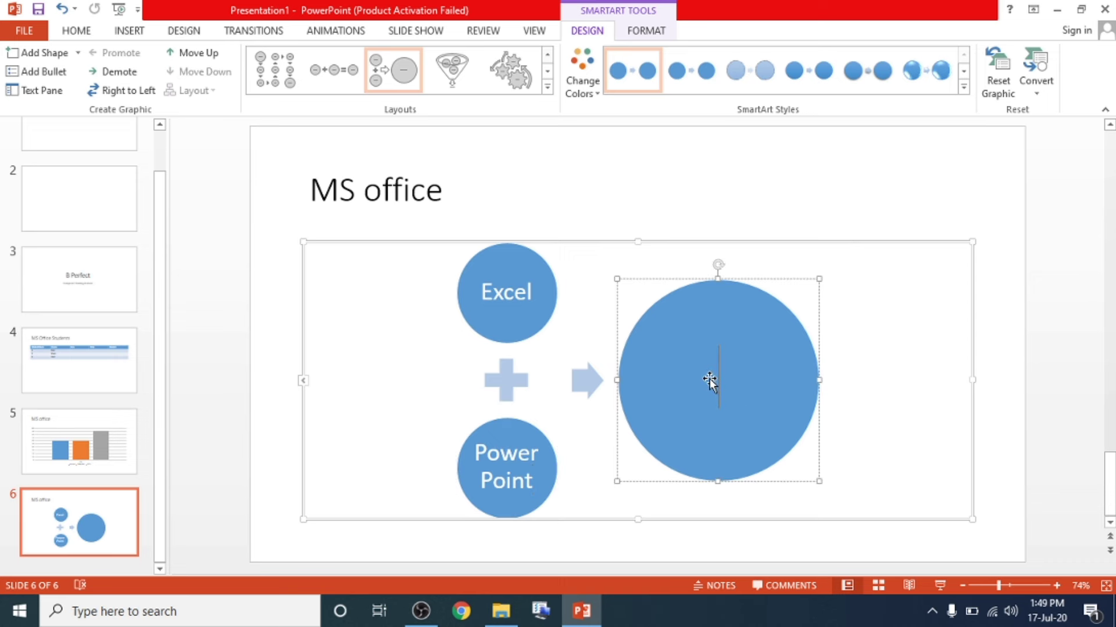
type("M")
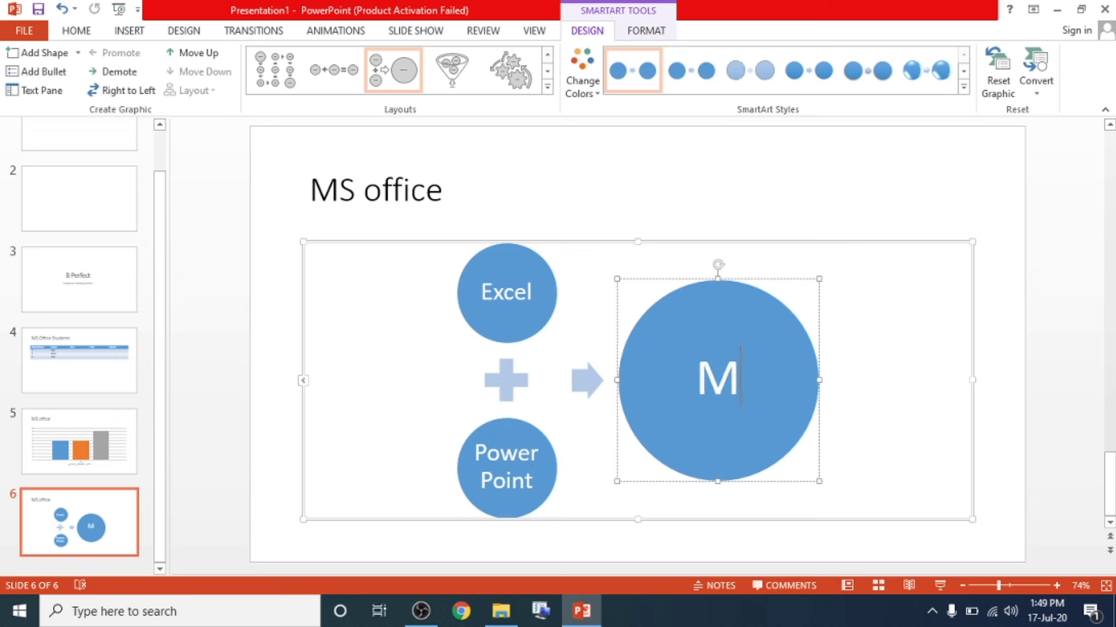
type("S Of")
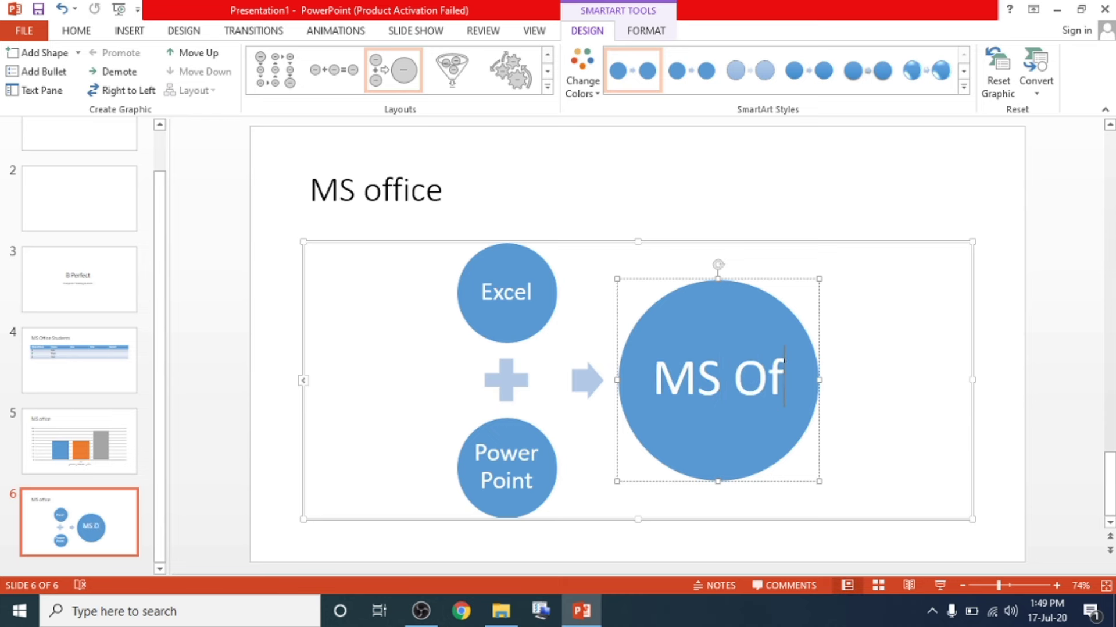
type("fice 2013")
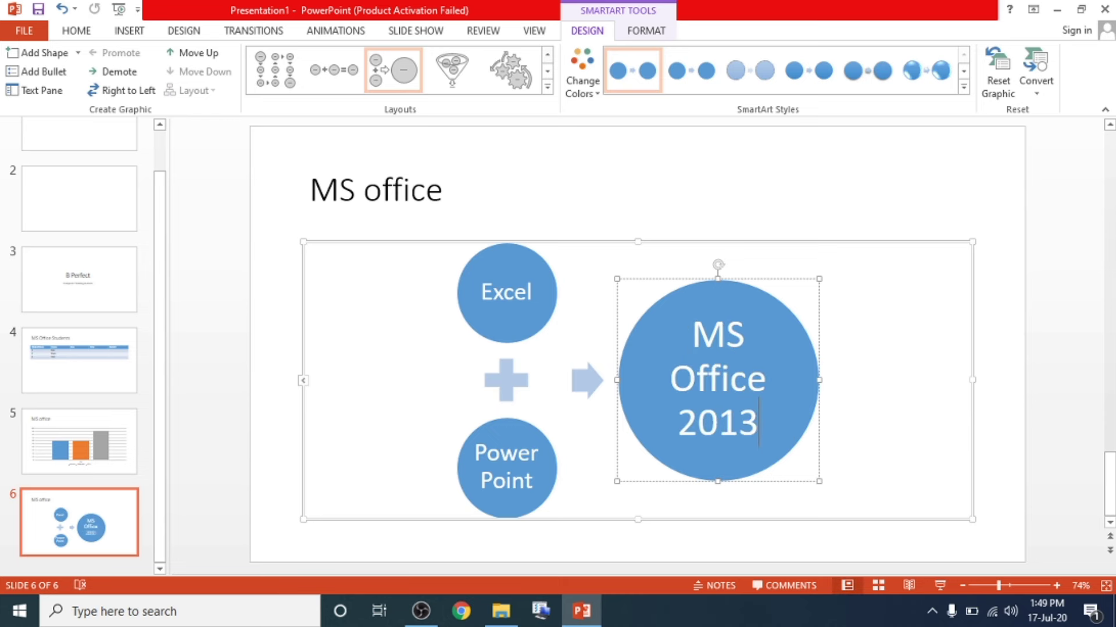
left_click(420, 400)
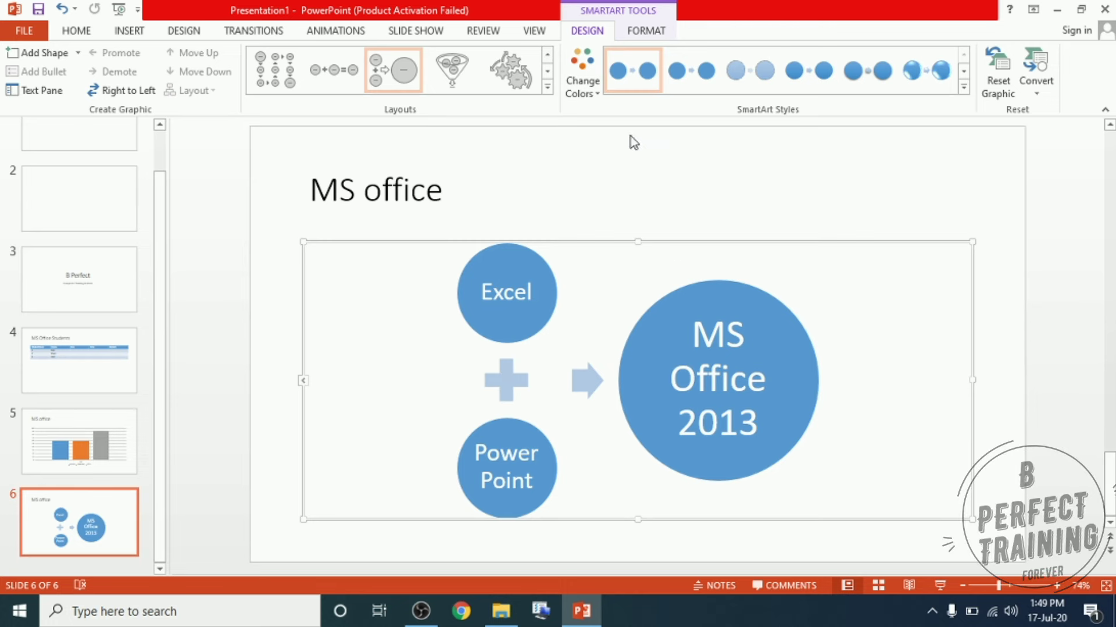
left_click(583, 74)
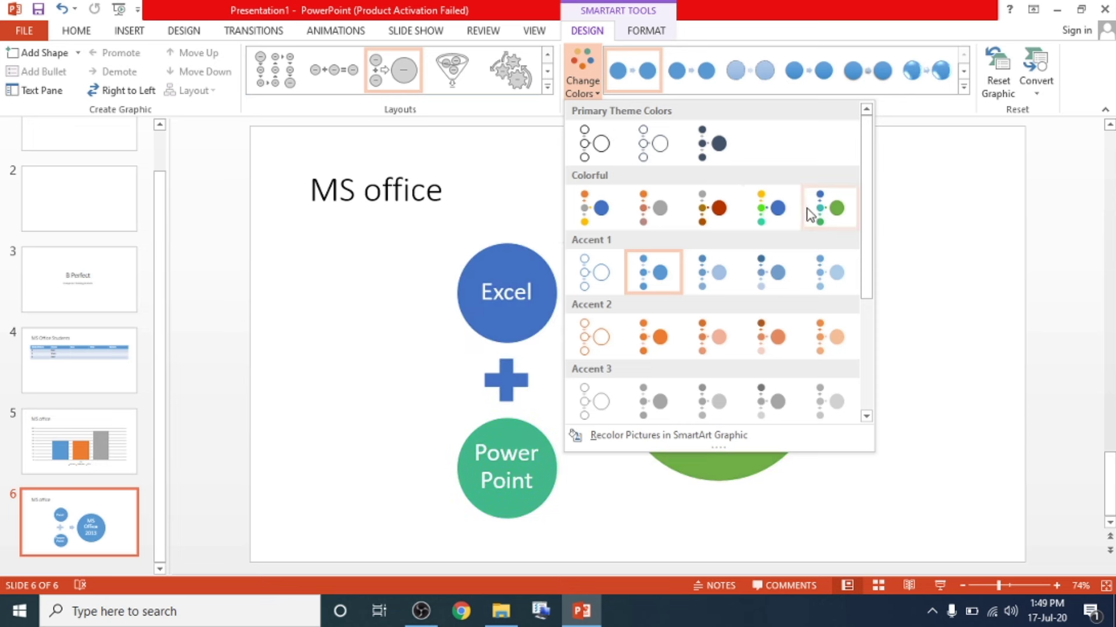
Step: Apply the third Colorful scheme: grey Excel, gold Power Point, dark-red MS Office 2013
left_click(720, 208)
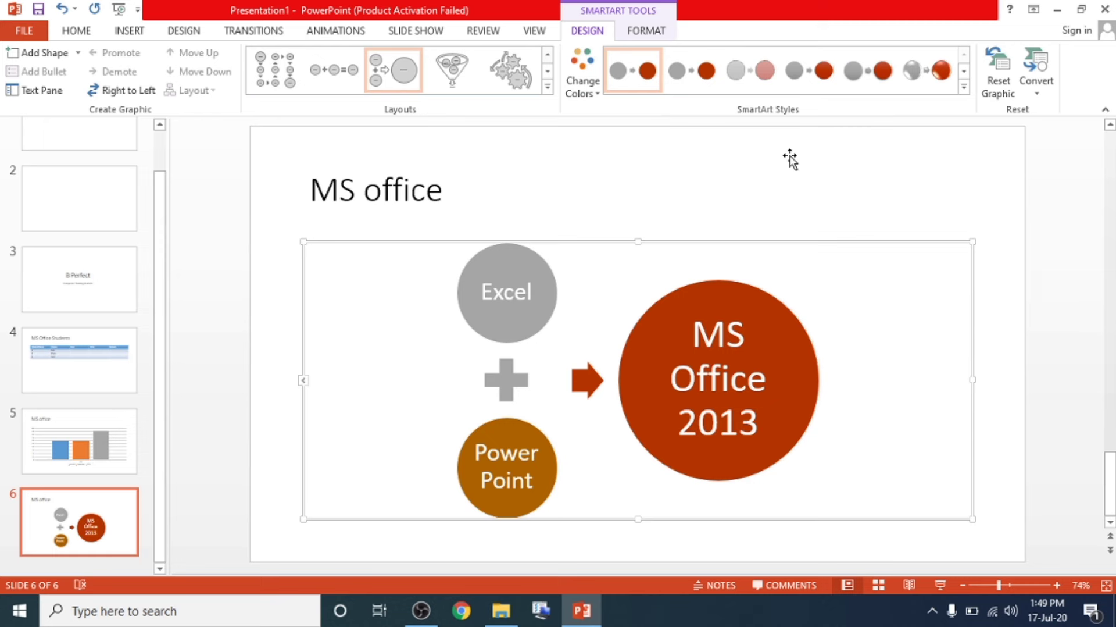
left_click(69, 33)
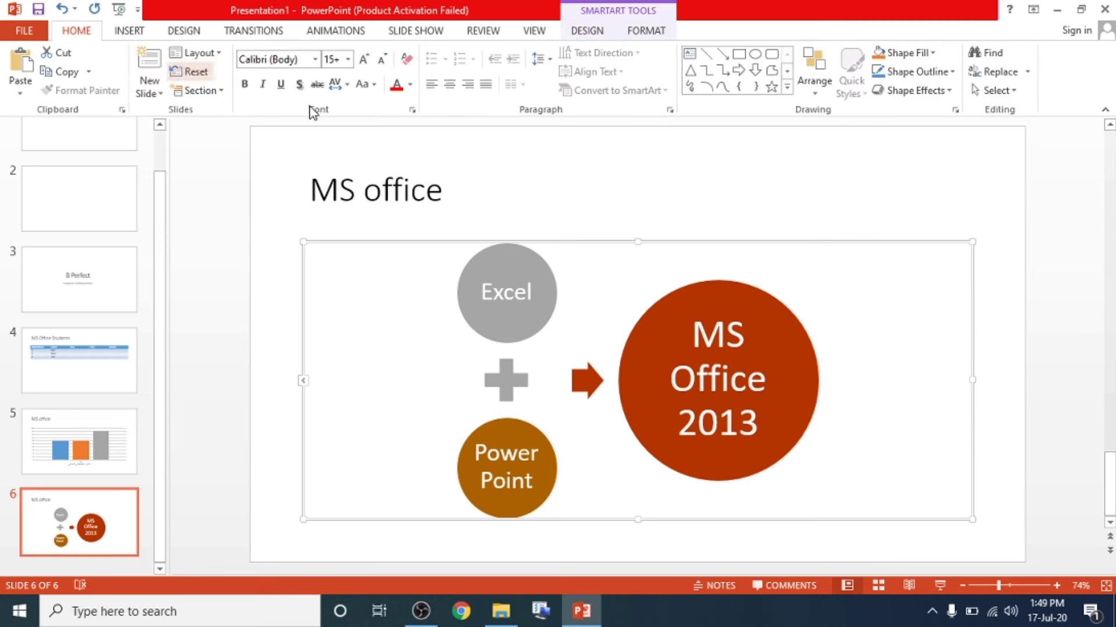
left_click(149, 88)
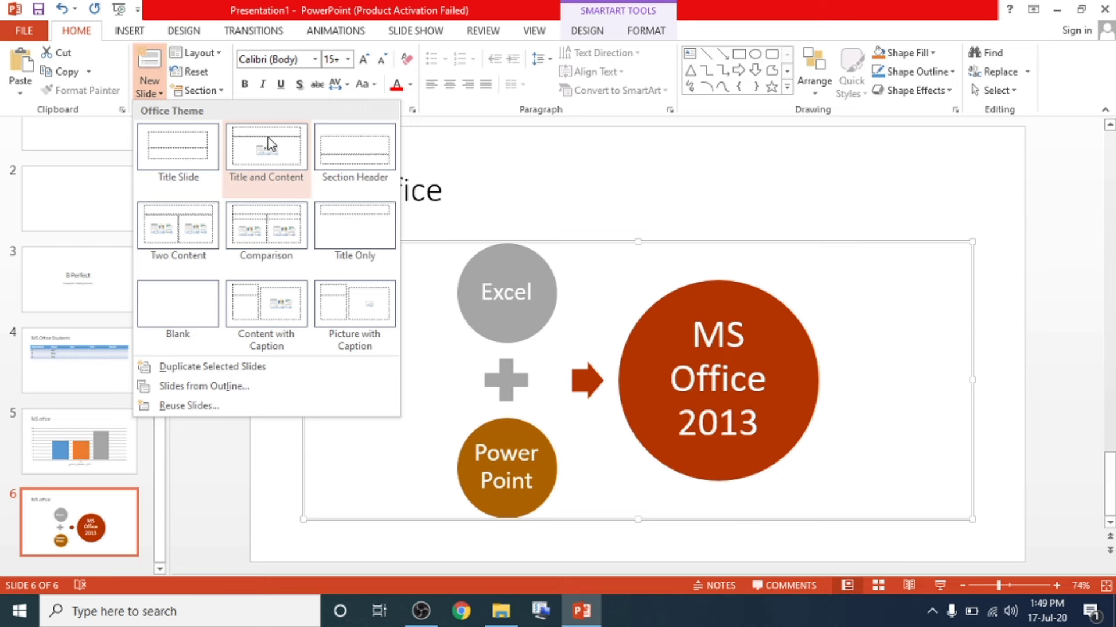
Step: Add a Title and Content slide 7 and paste 'MS office' as its title
left_click(269, 144)
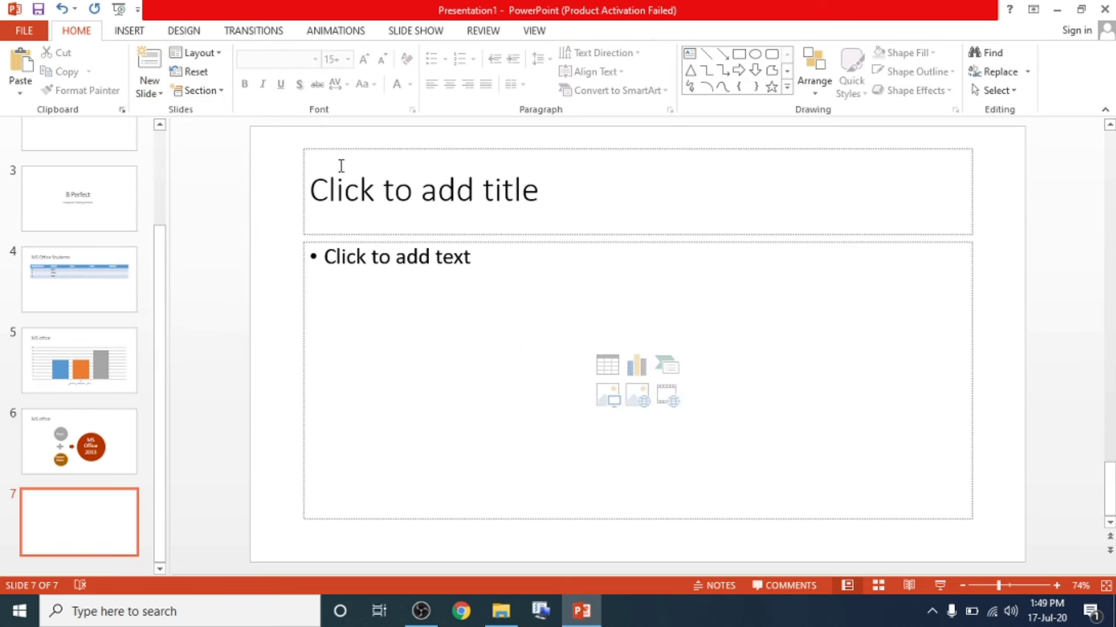
left_click(364, 189)
type("MS office")
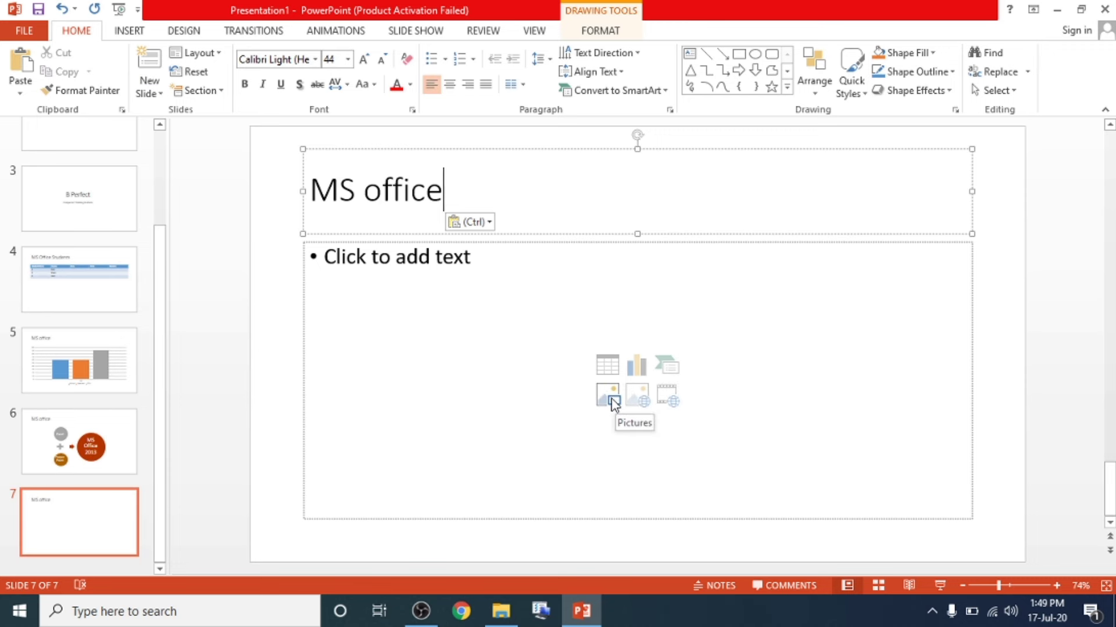
Step: Insert a photo from the Pictures folder on slide 7, then add an empty Title and Content slide 8
left_click(614, 401)
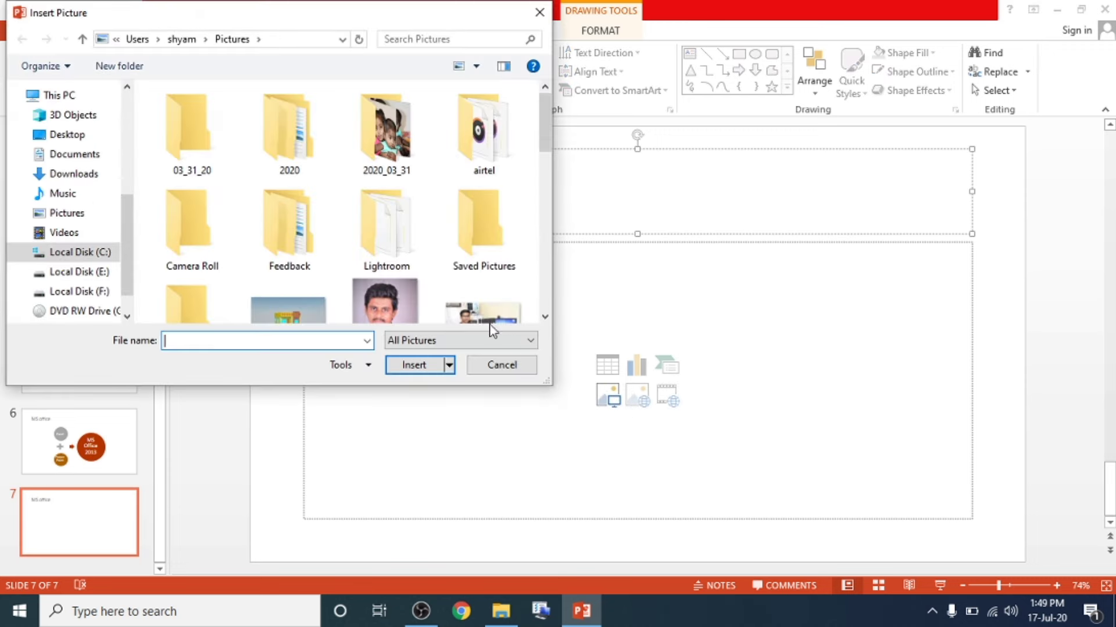
scroll(419, 316, "down", 3)
scroll(418, 316, "down", 2)
left_click(226, 248)
left_click(414, 364)
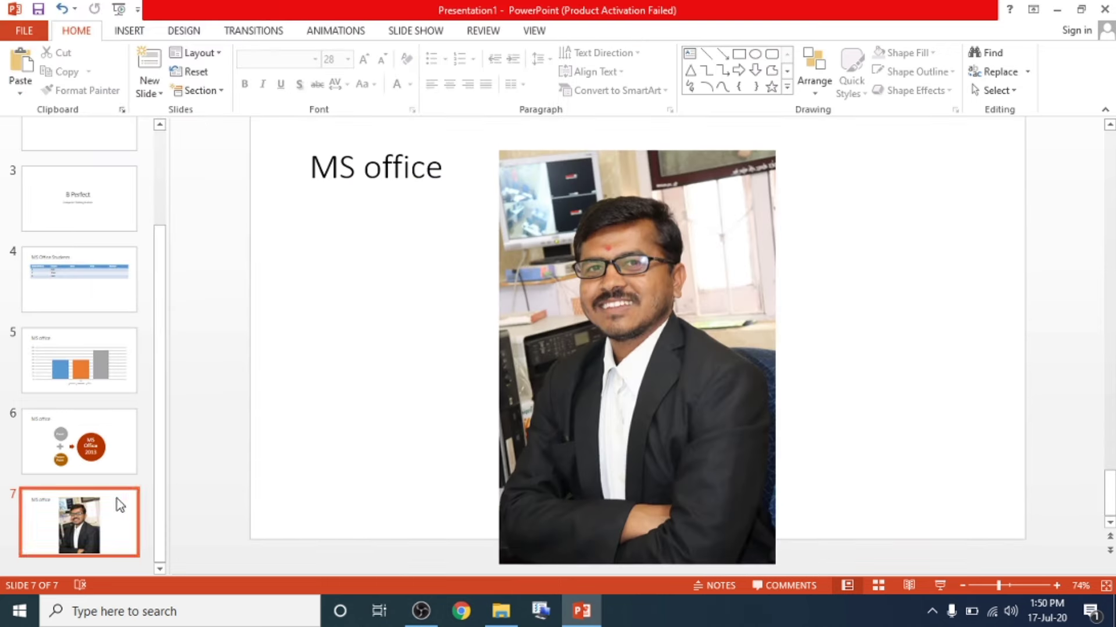
left_click(160, 94)
left_click(268, 149)
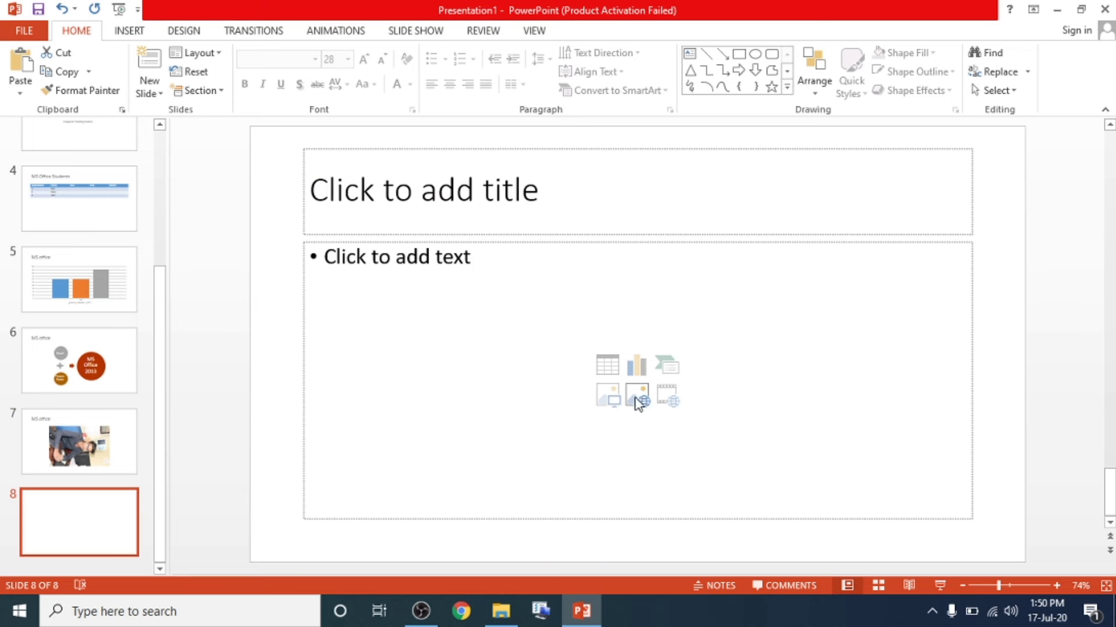
Step: Insert a sunflower photo found through Bing Image Search onto slide 8
left_click(638, 398)
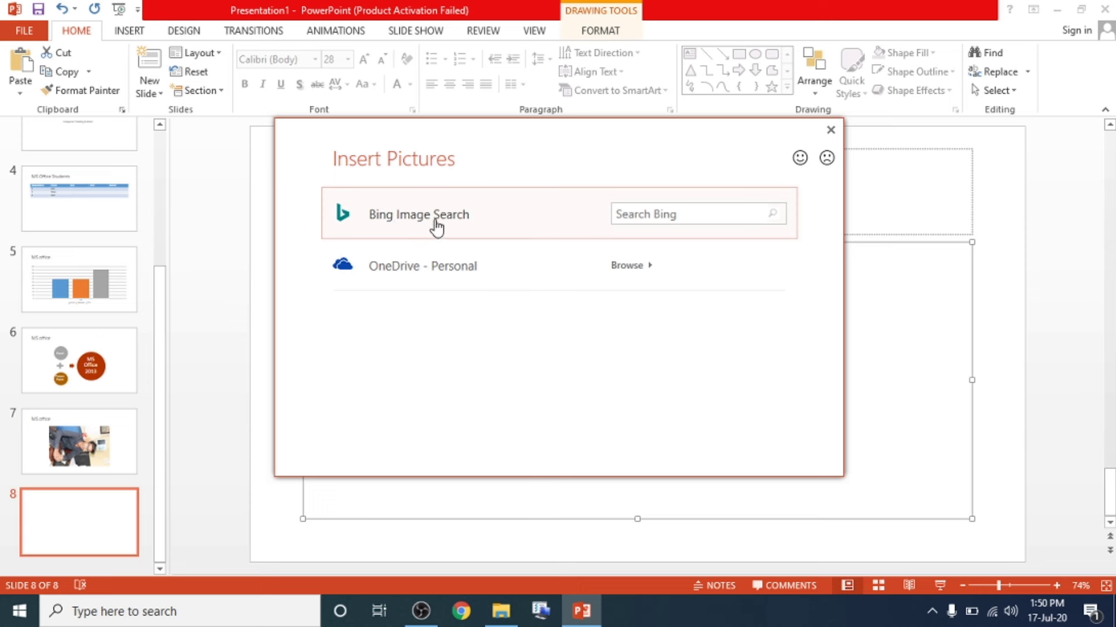
left_click(388, 223)
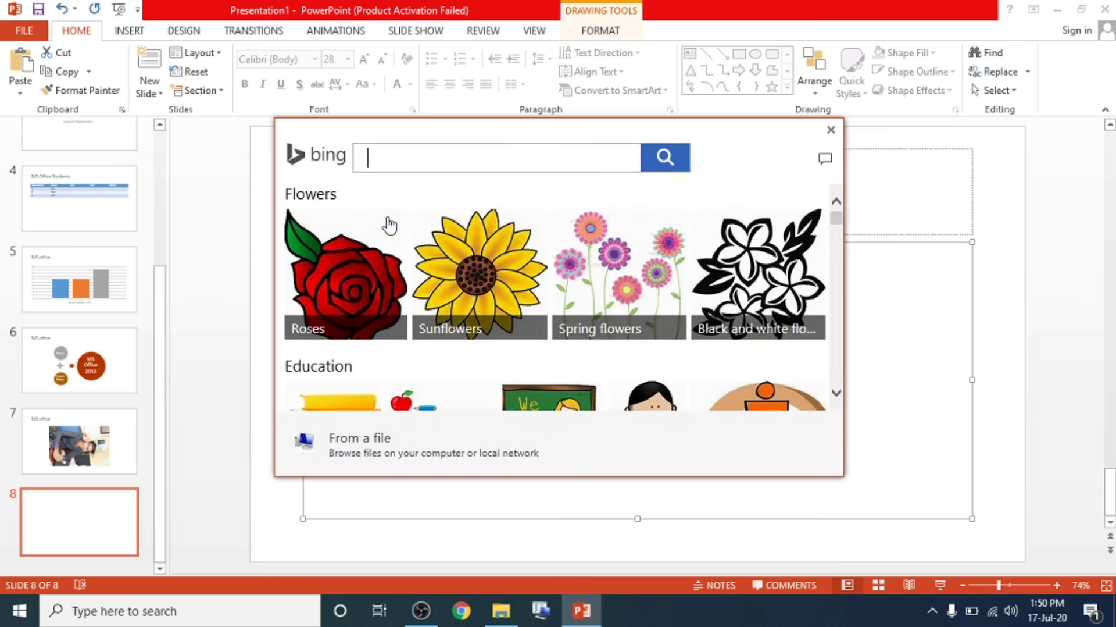
scroll(685, 284, "down", 3)
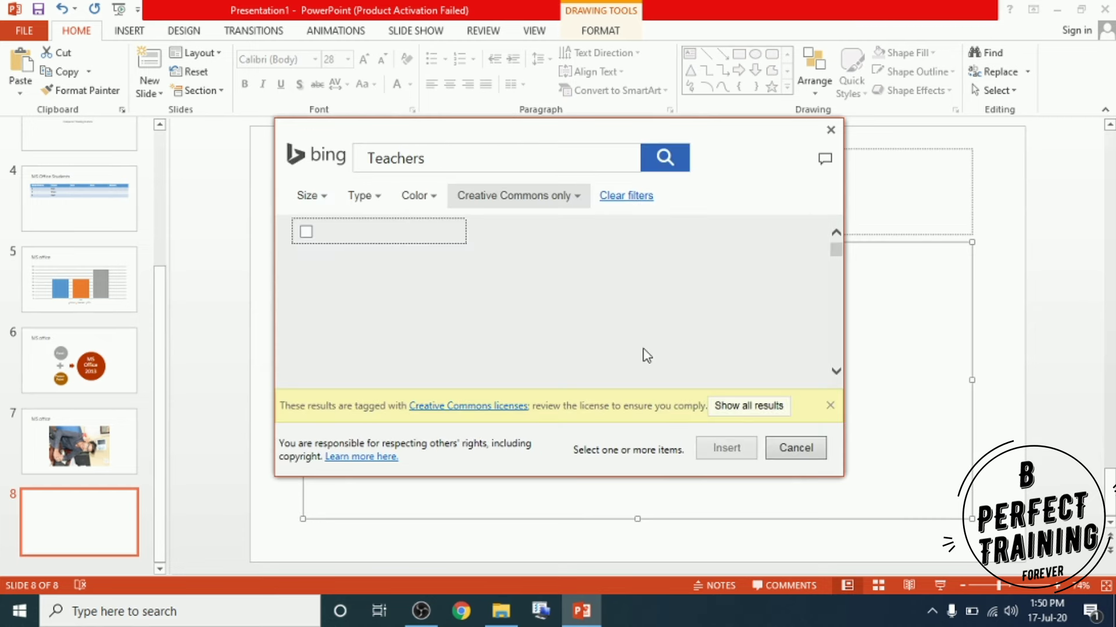
left_click(307, 234)
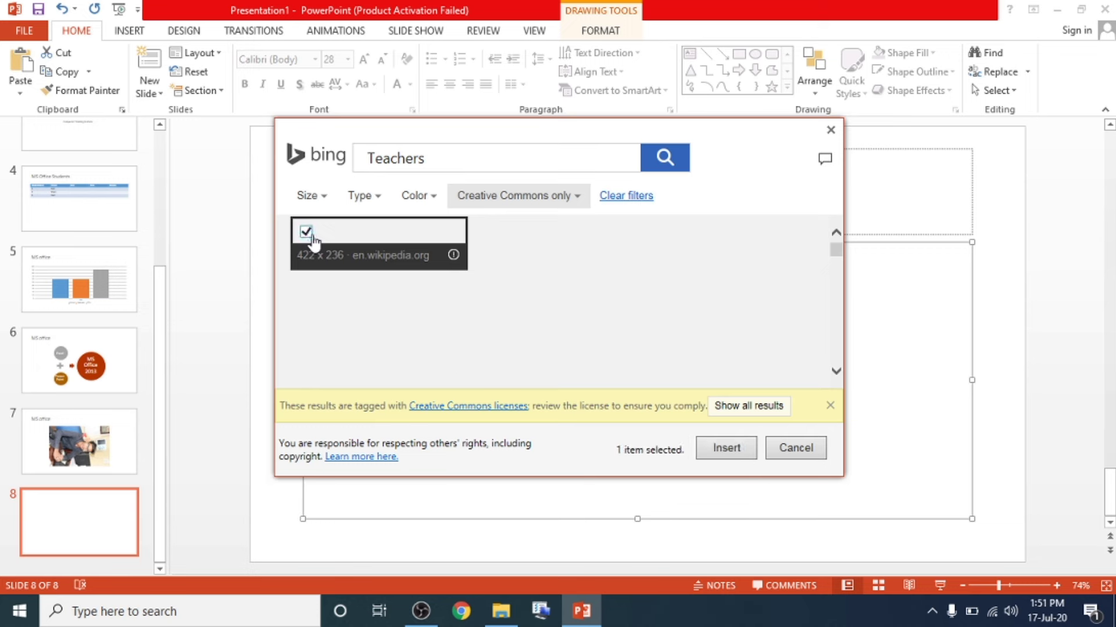
left_click(734, 452)
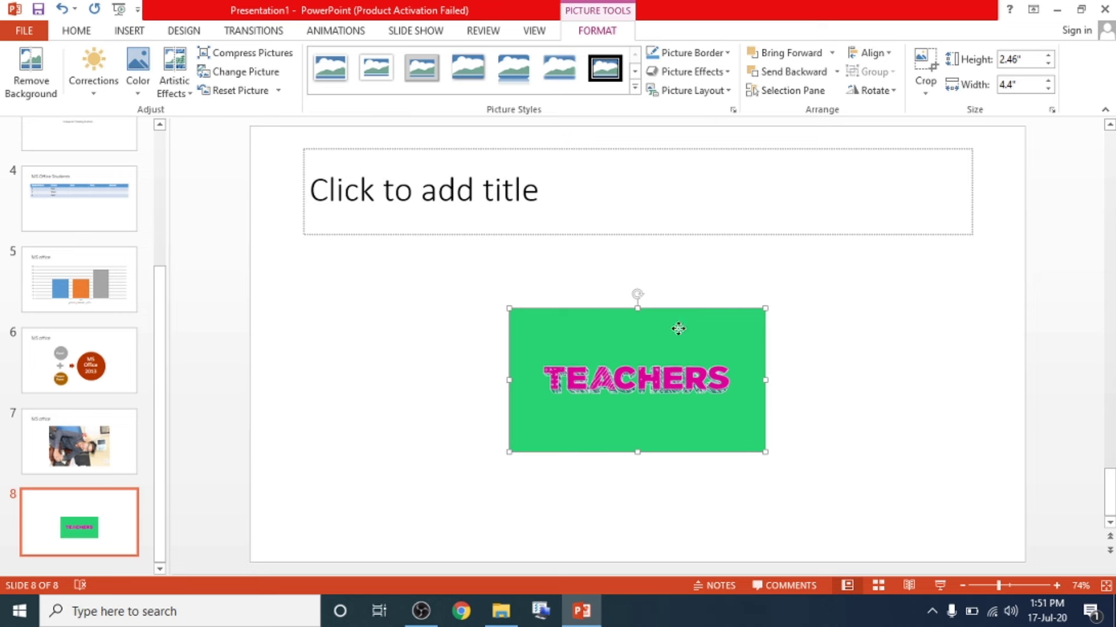
left_click(416, 257)
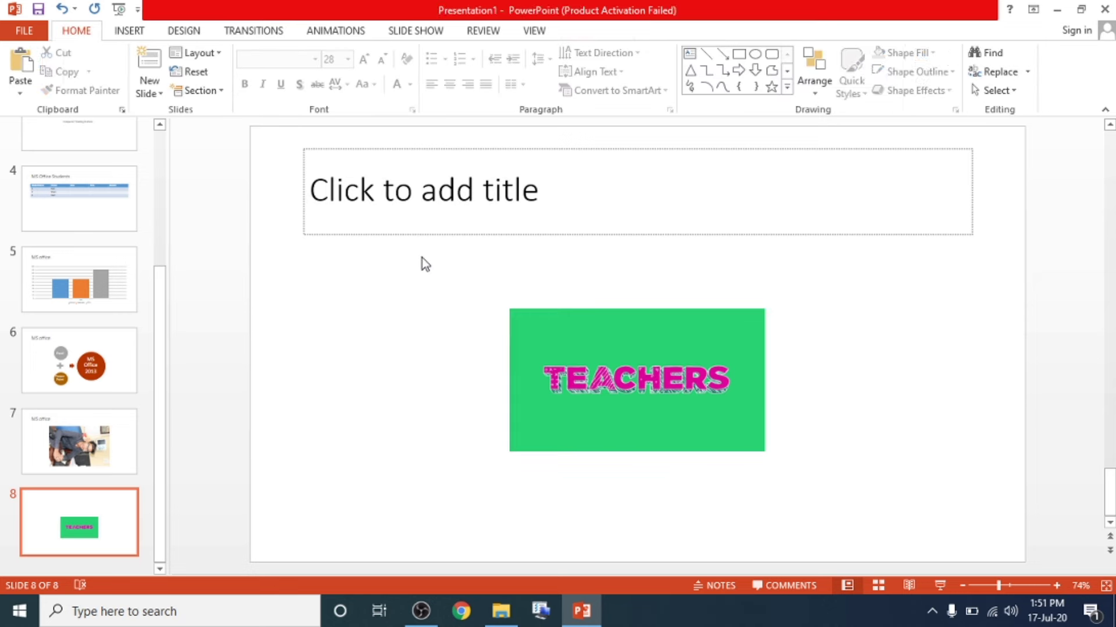
left_click(149, 92)
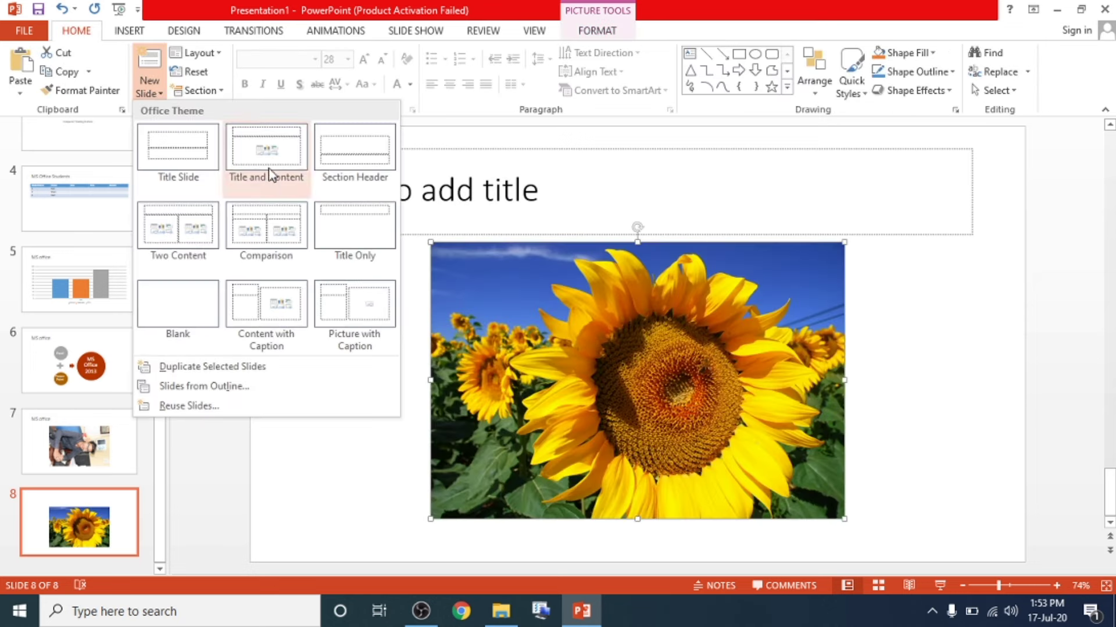
Step: Add Title and Content slide 9 and bring up its Insert Video options
left_click(258, 150)
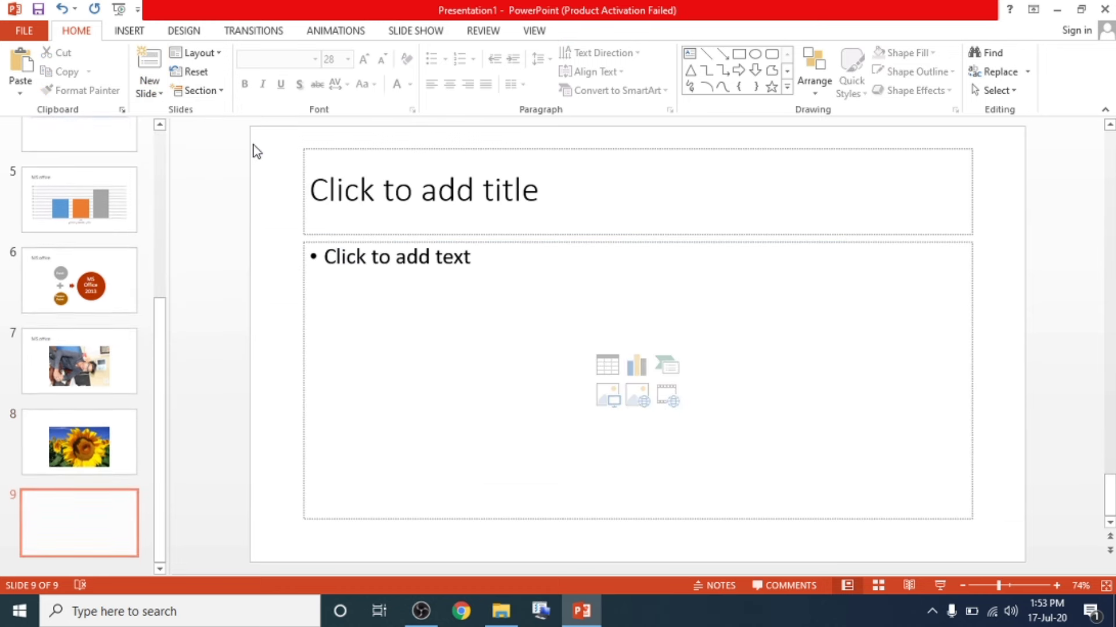
left_click(667, 400)
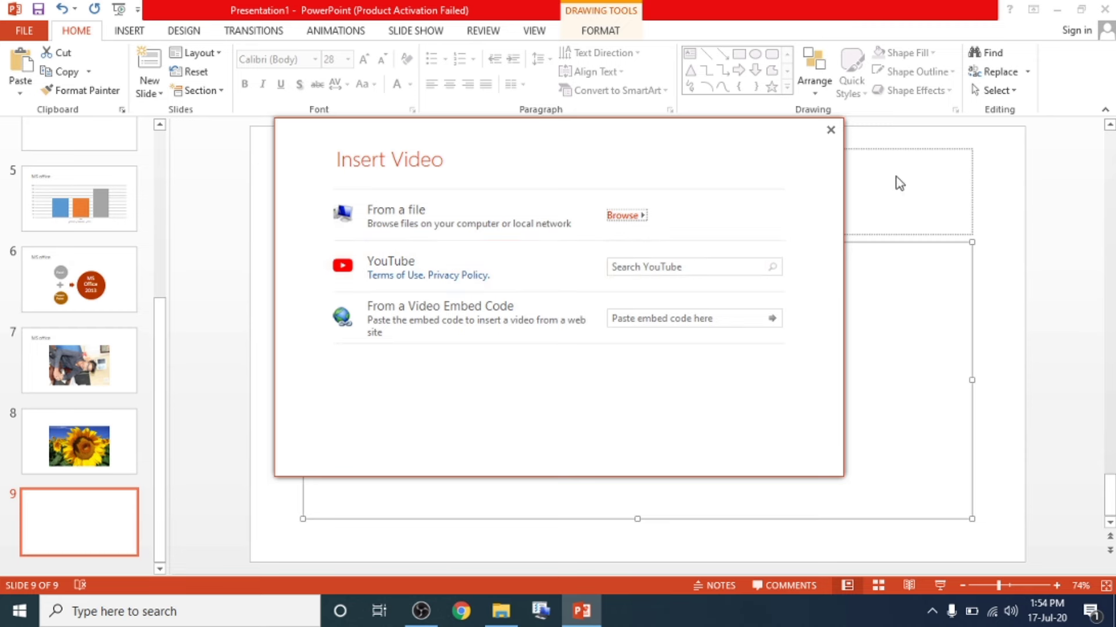
Step: Dismiss the Insert Video dialog and go back to slide 6's MS Office 2013 diagram
left_click(831, 130)
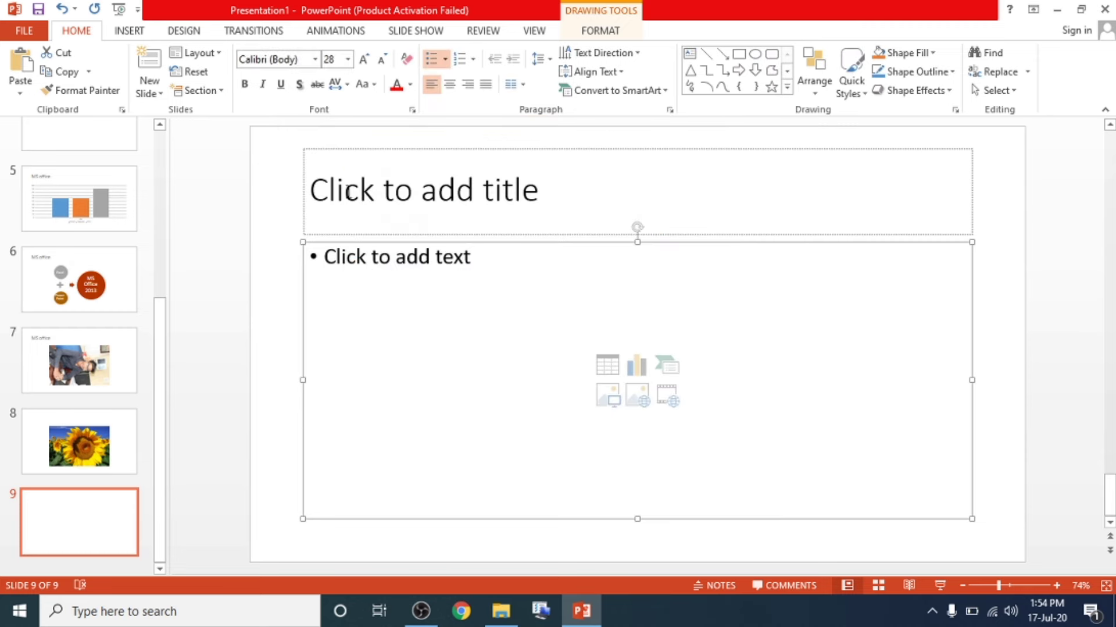
left_click(103, 294)
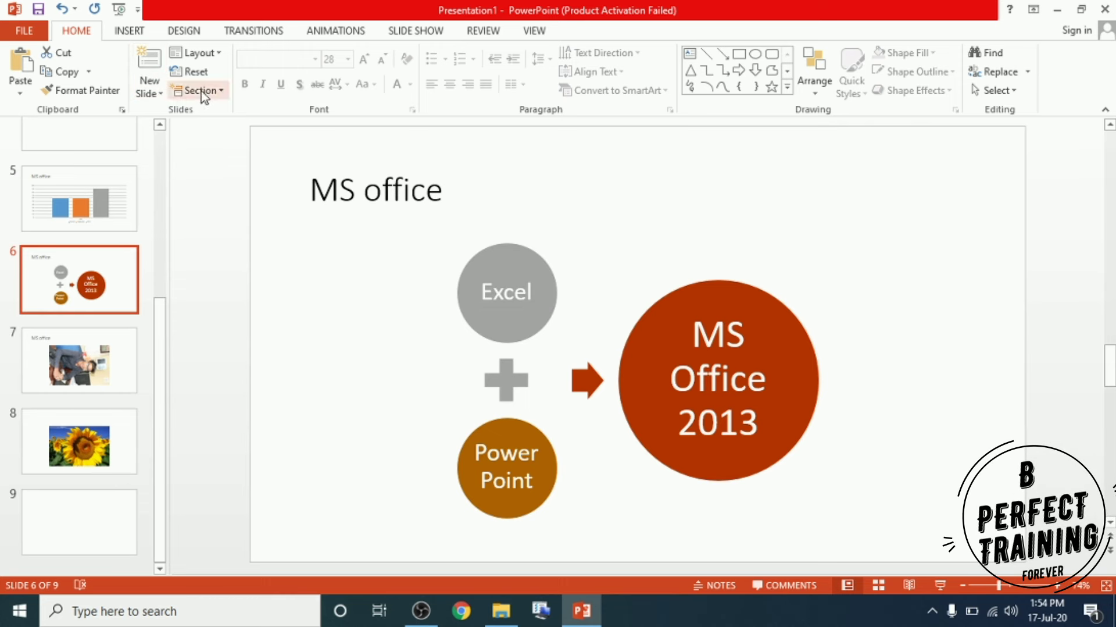
left_click(154, 93)
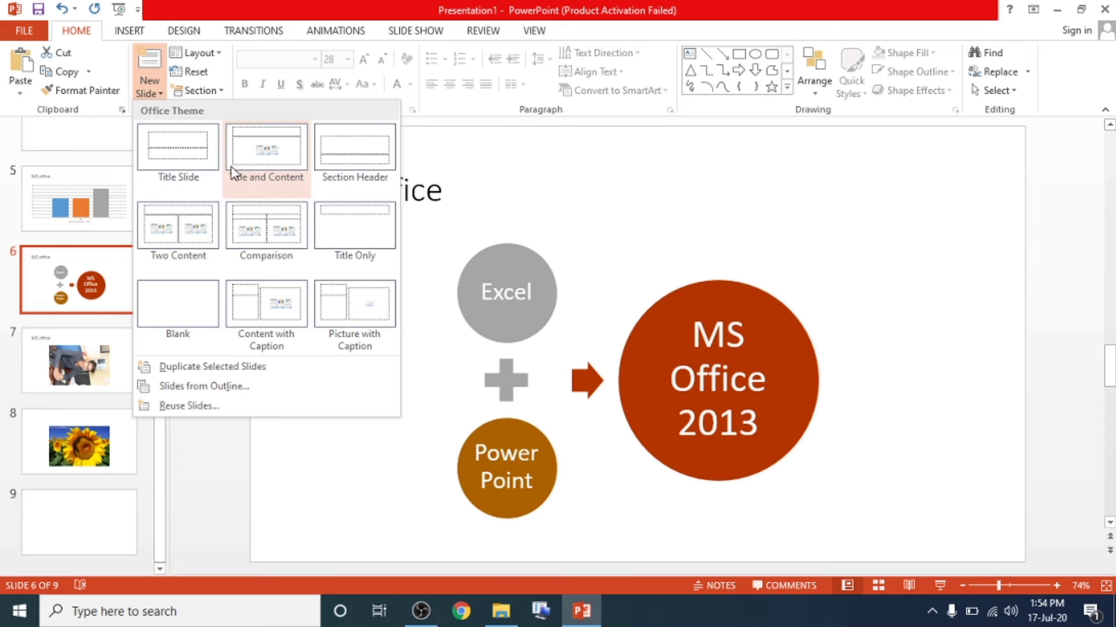
left_click(119, 252)
left_click(79, 446)
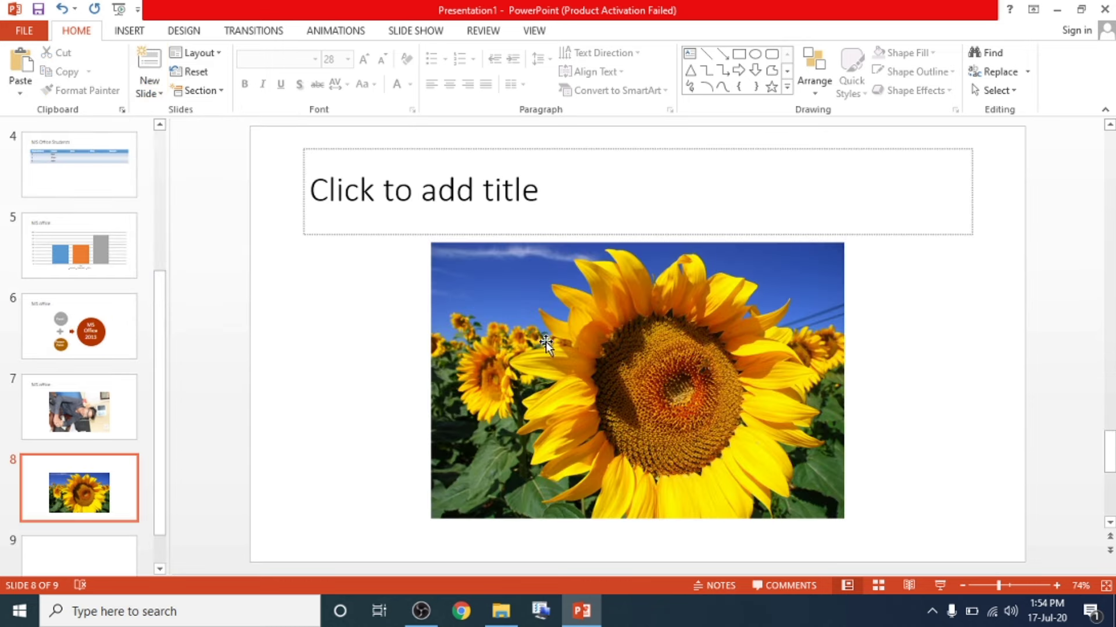
left_click(134, 327)
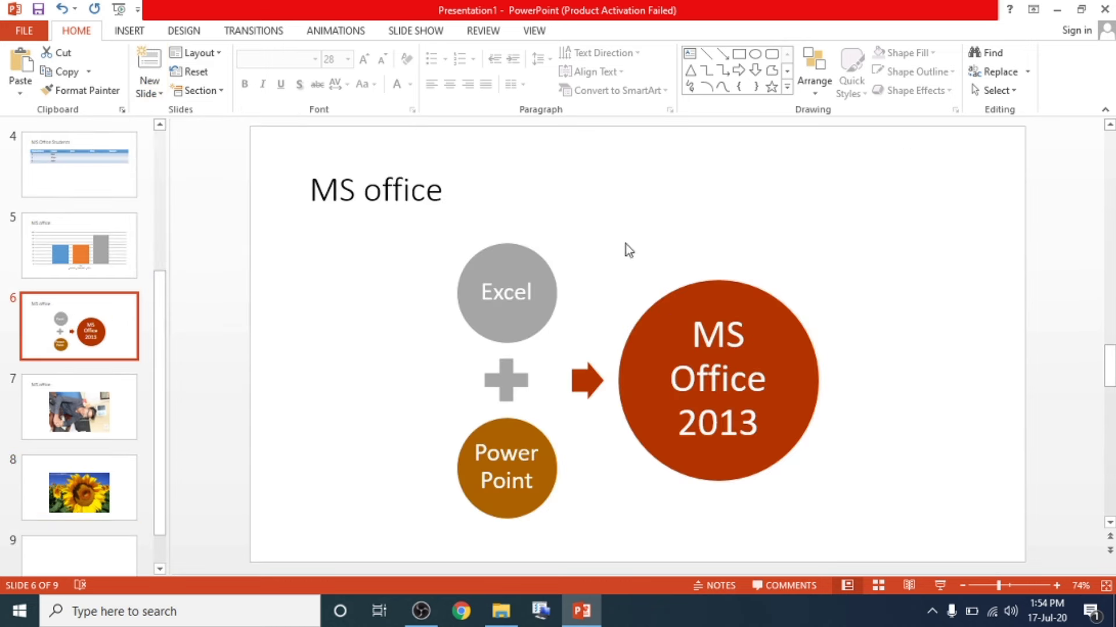